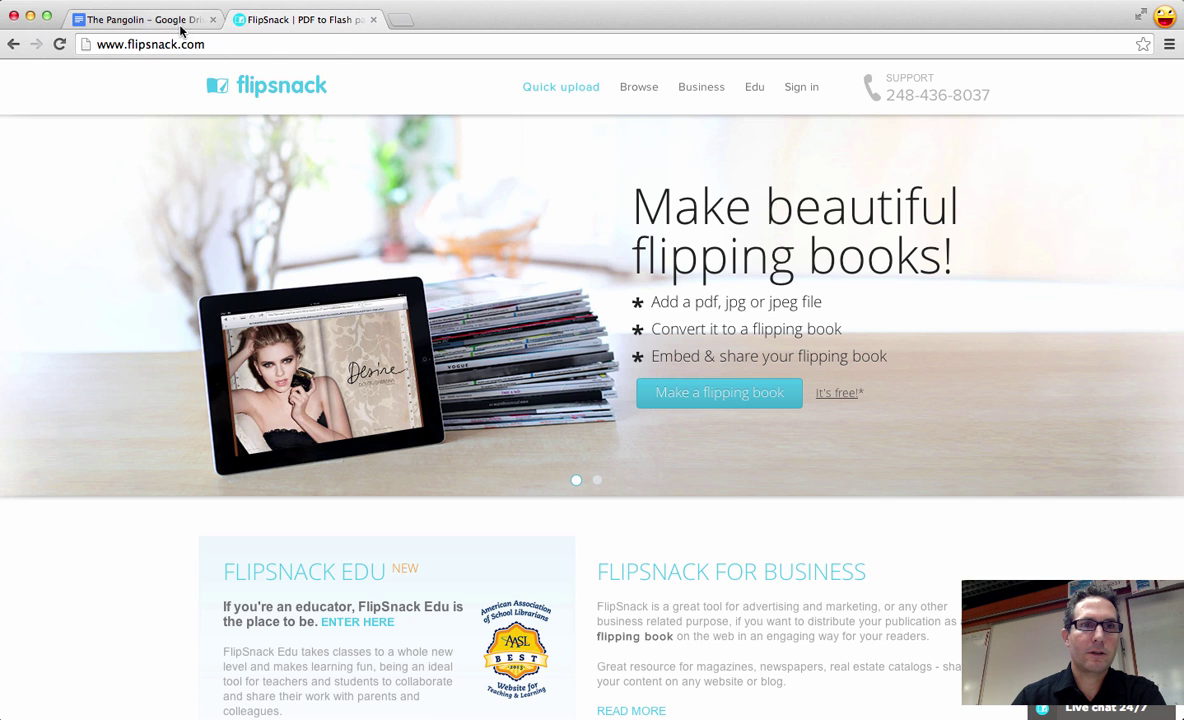
Download The Pangolin Google Doc as a PDF, saved as ThePangolin (2).pdf.
click(180, 26)
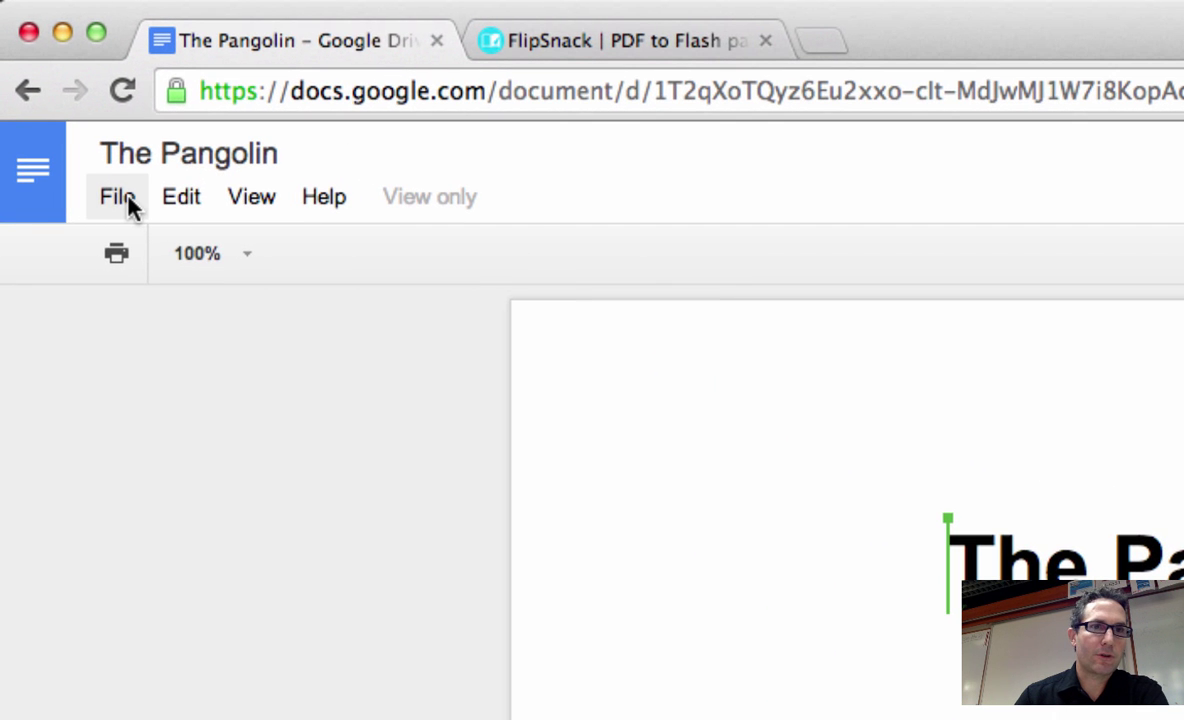
click(118, 198)
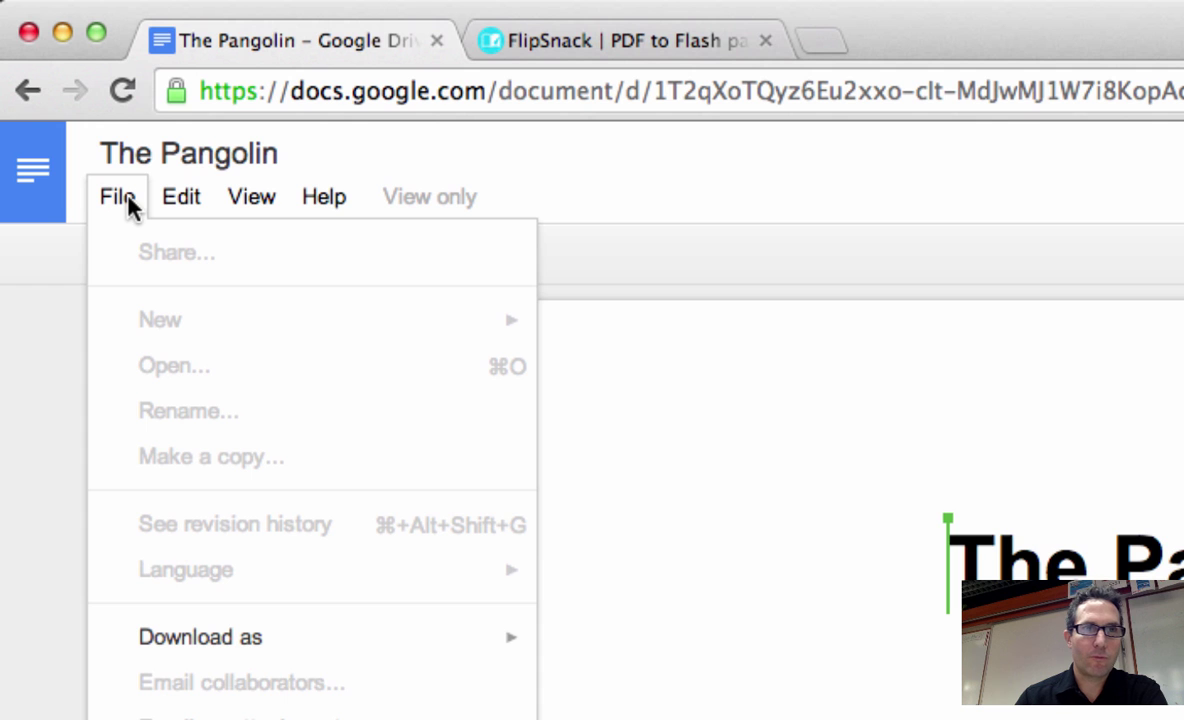
mouse_move(185, 634)
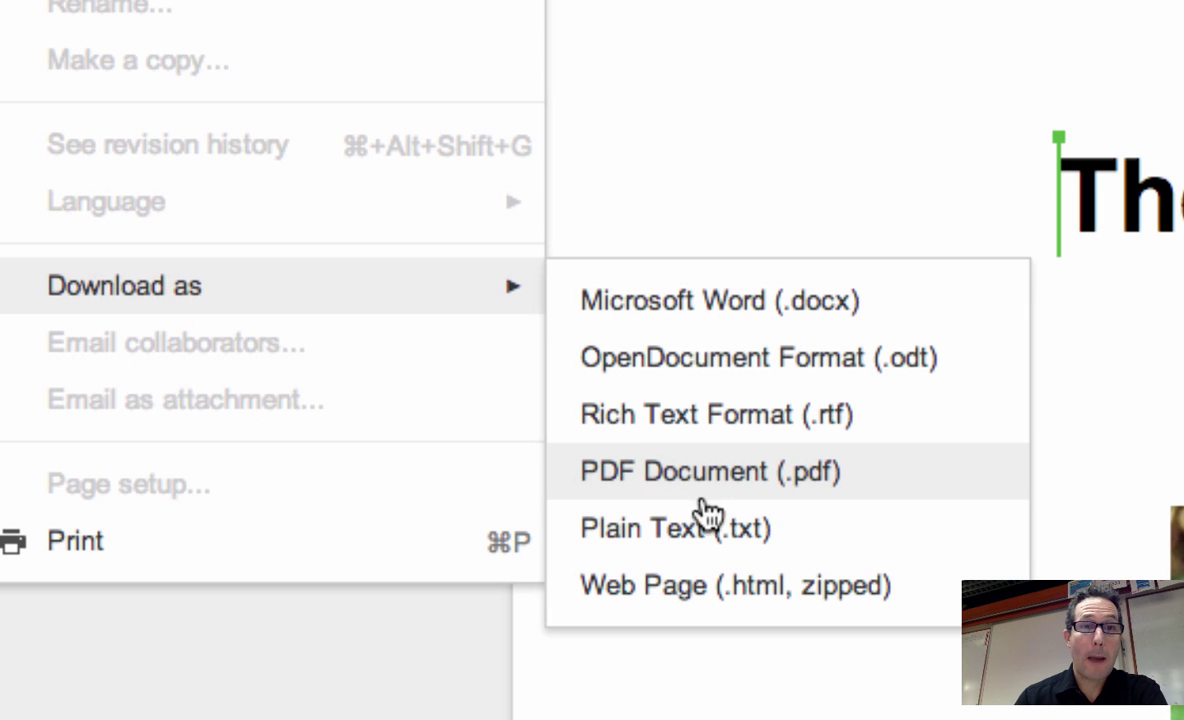
click(700, 485)
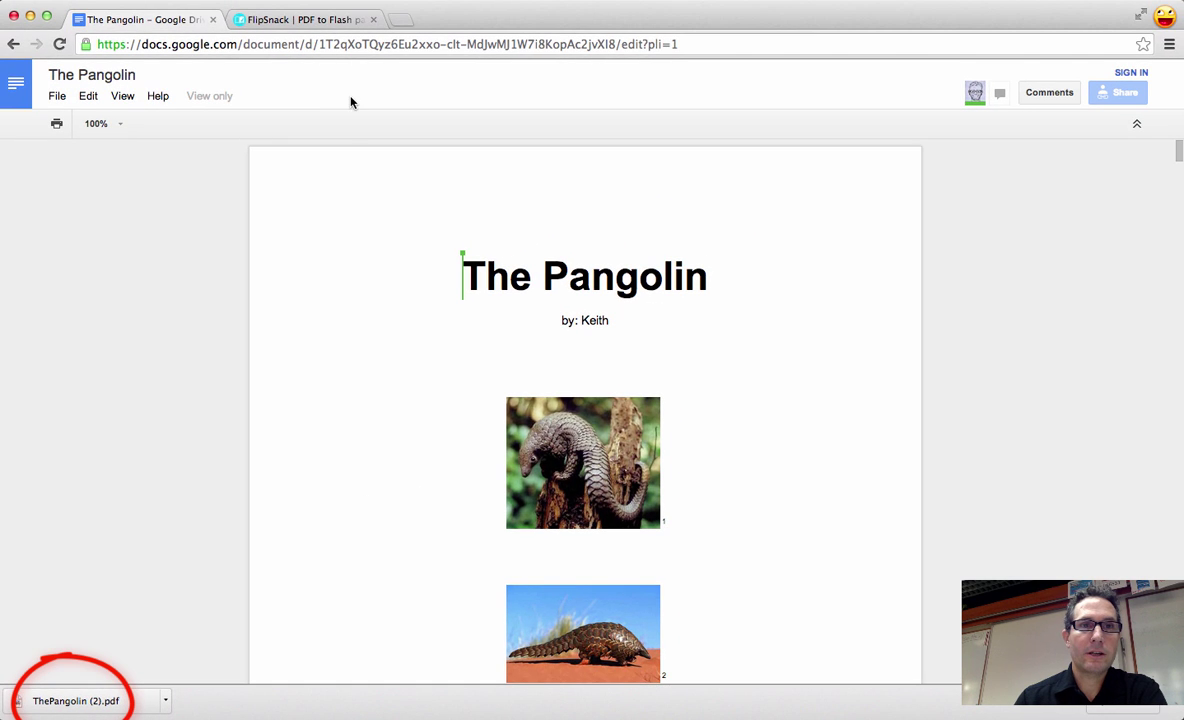
Sign in to FlipSnack with the Google account by entering the account password.
click(319, 22)
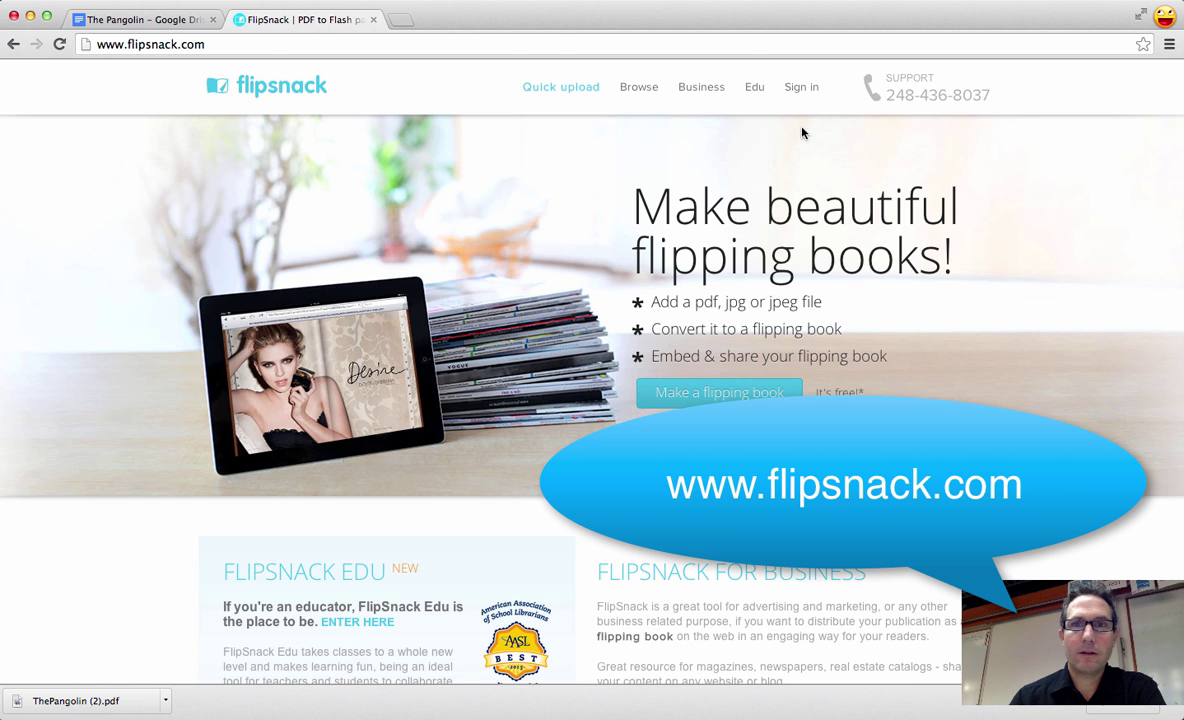
click(802, 92)
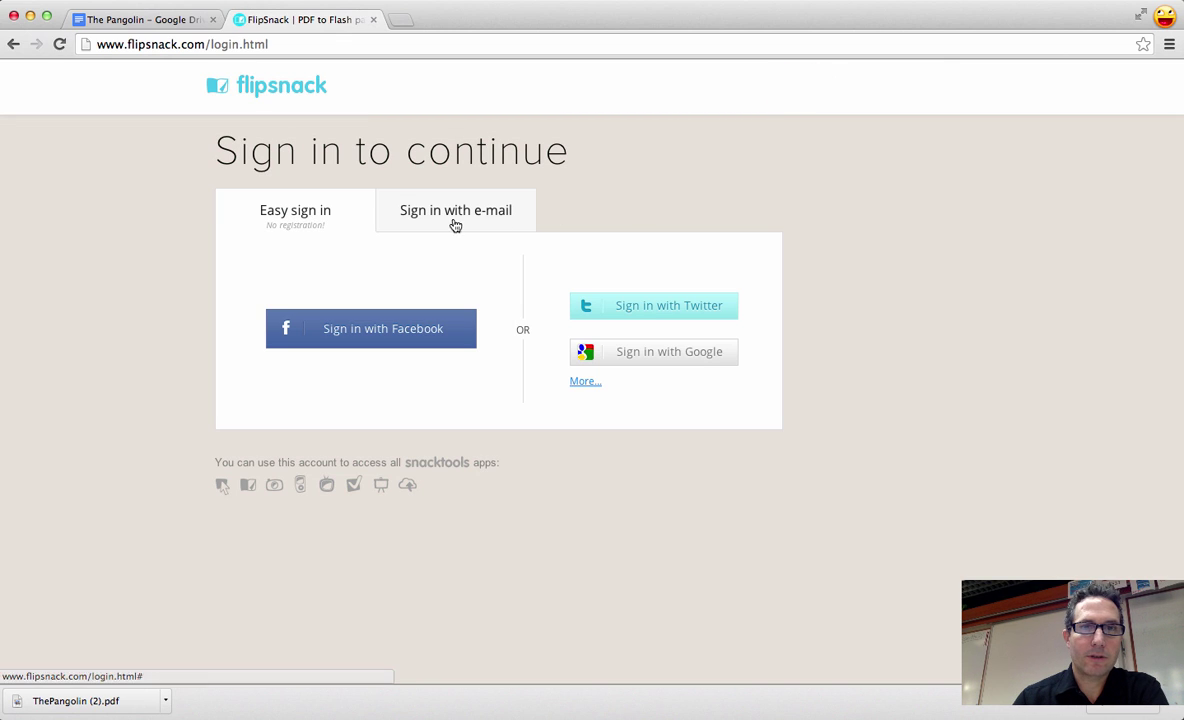
click(632, 356)
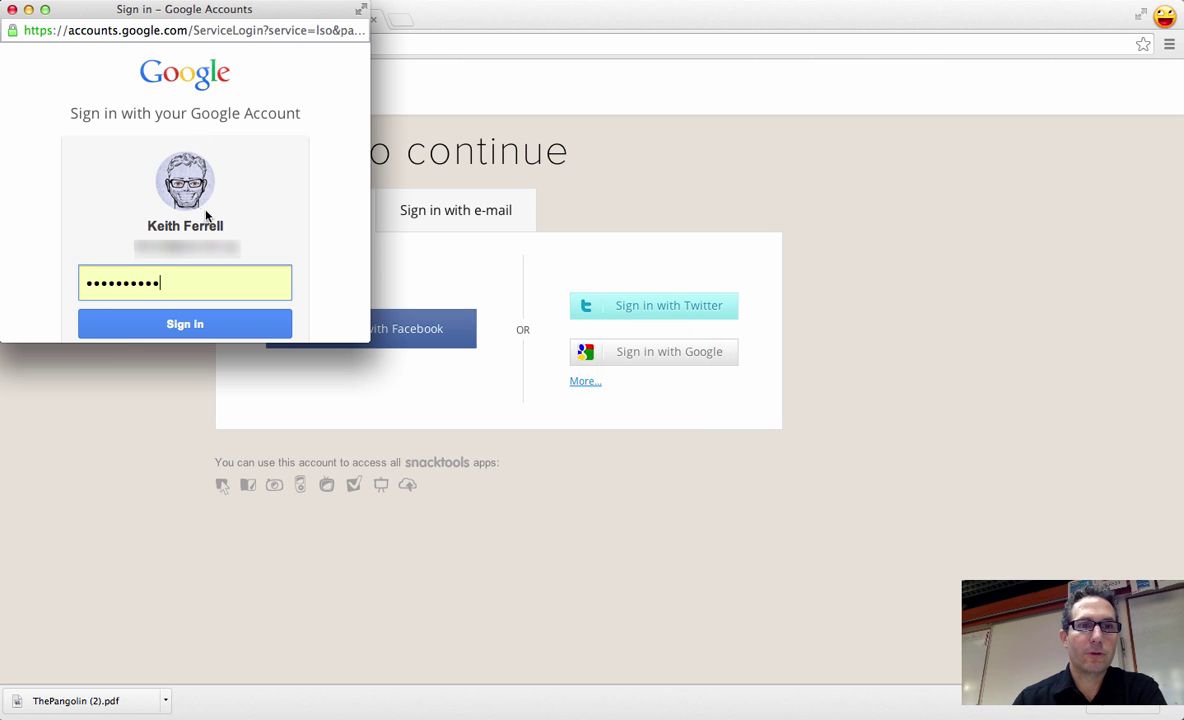
click(180, 324)
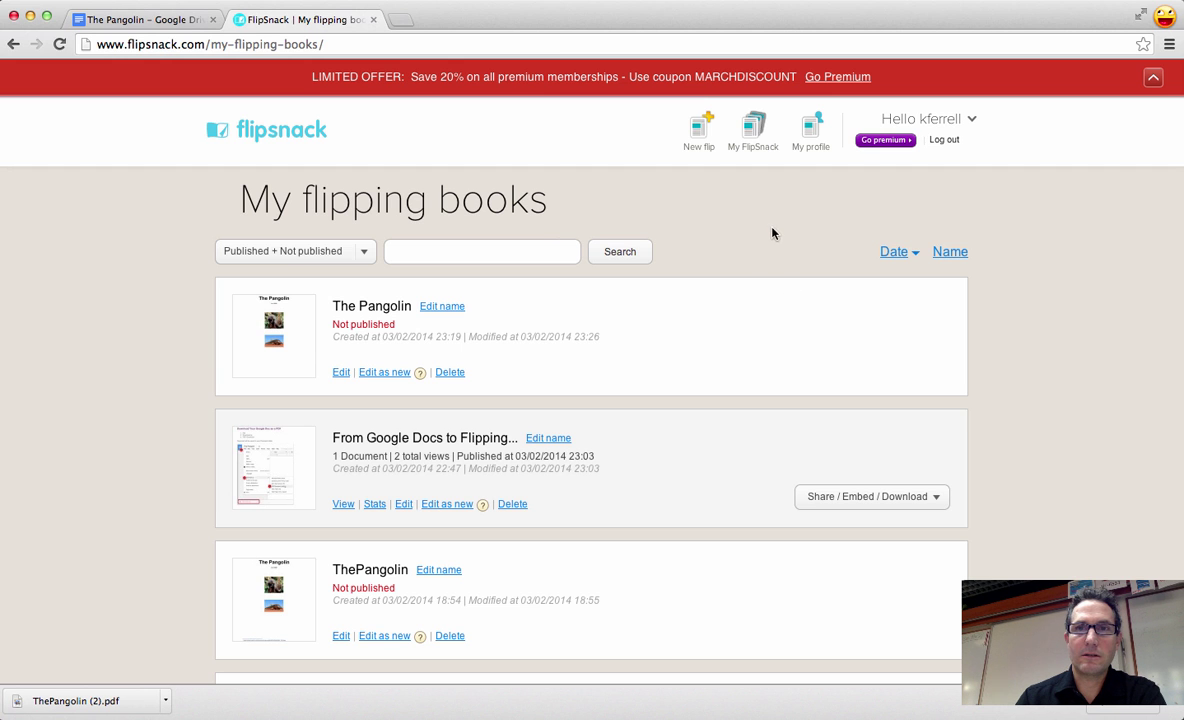
Start a new flip from My flipping books to reach the PDF upload page.
scroll(720, 285, down, 5)
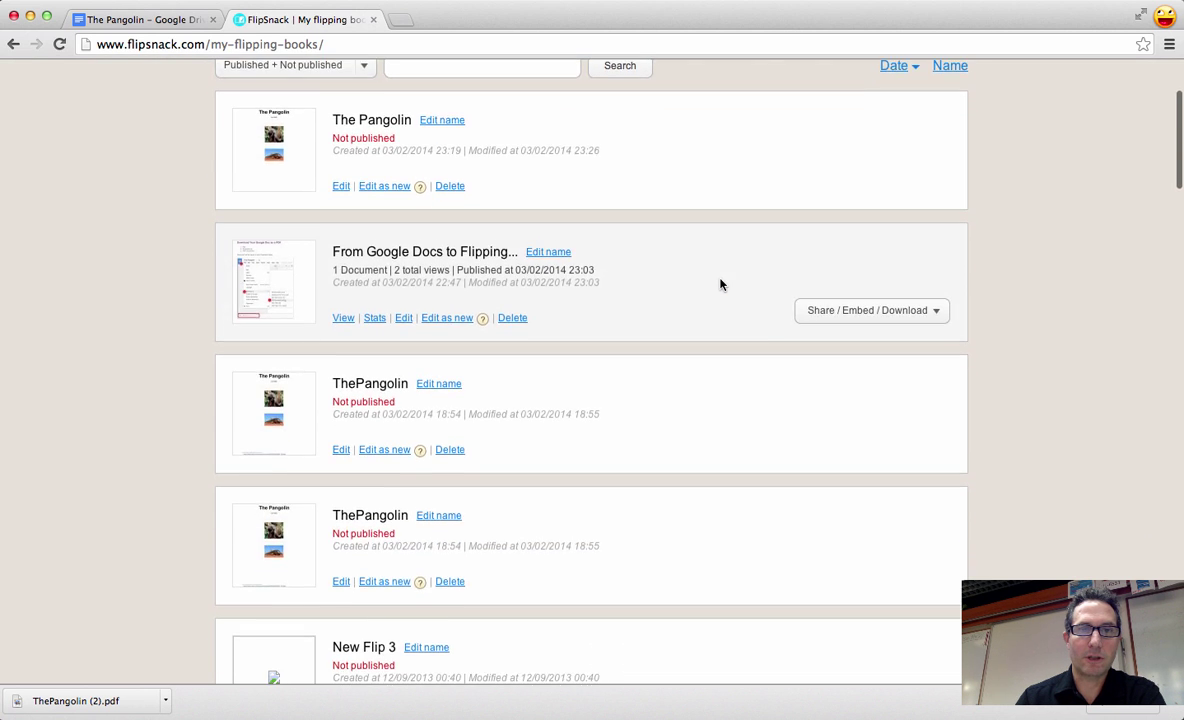
scroll(720, 285, down, 5)
scroll(720, 283, up, 10)
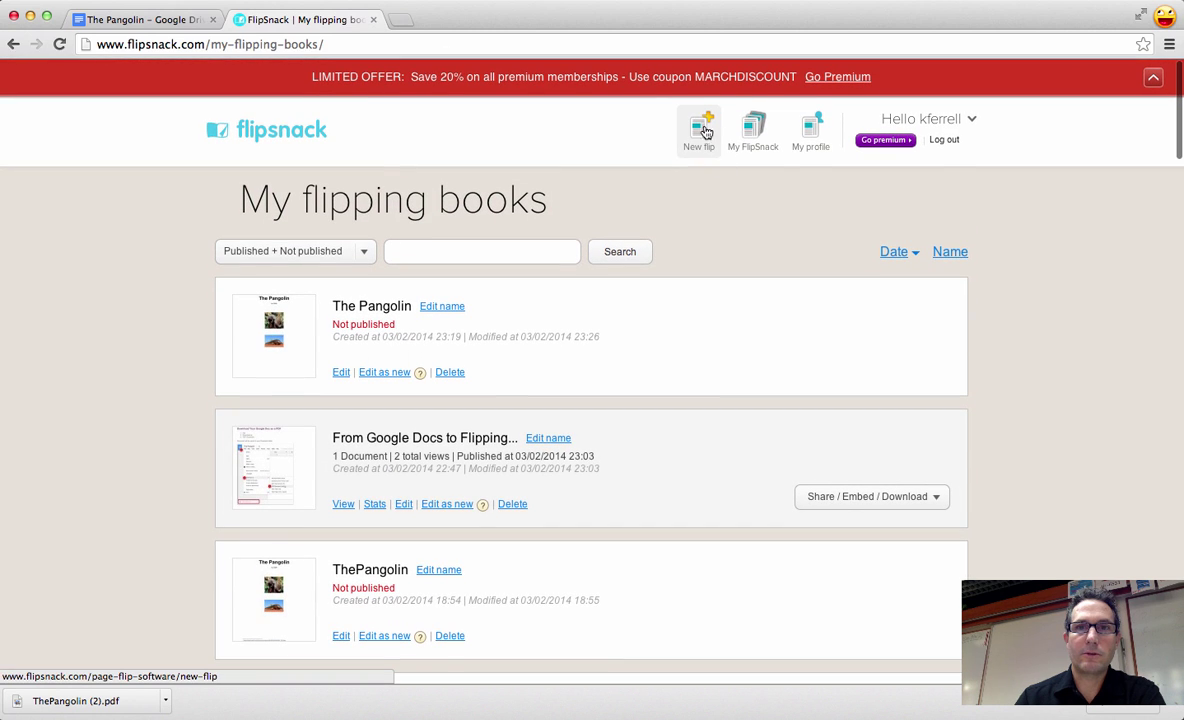
click(702, 138)
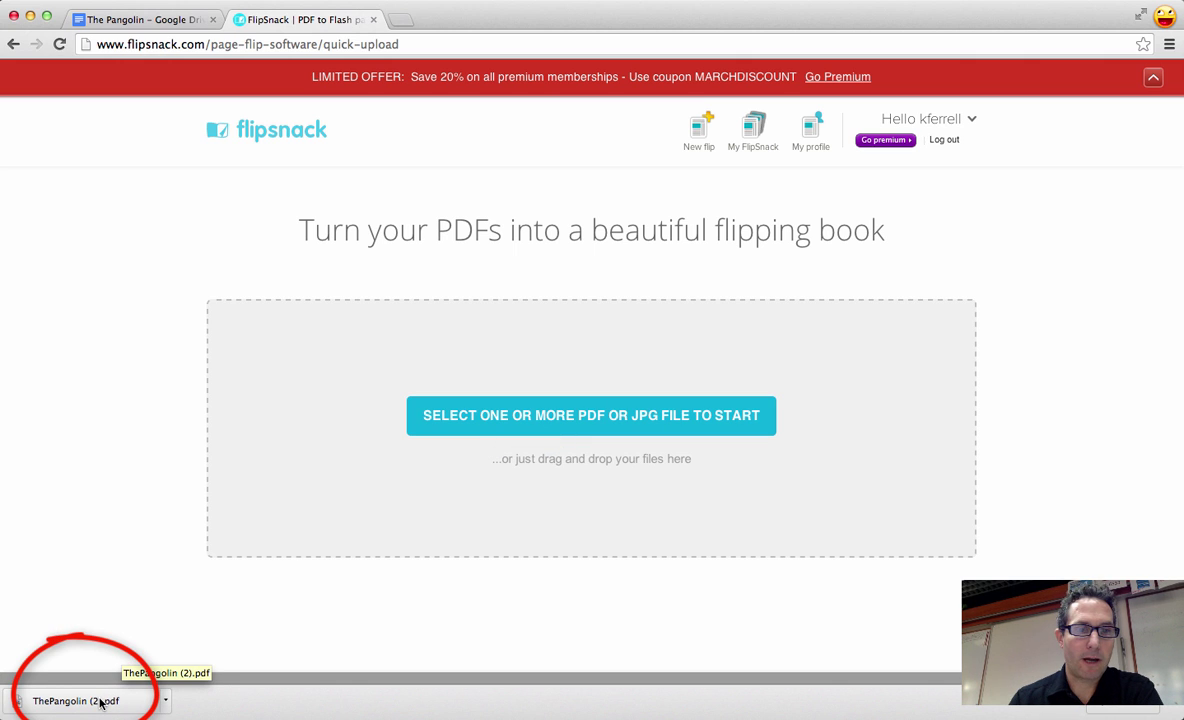
Drag ThePangolin (2).pdf from the download bar onto the upload drop area.
mouse_move(100, 703)
mouse_down()
mouse_move(100, 680)
mouse_move(255, 492)
mouse_move(348, 481)
mouse_move(336, 440)
mouse_move(410, 386)
mouse_move(378, 431)
mouse_move(402, 477)
mouse_up()
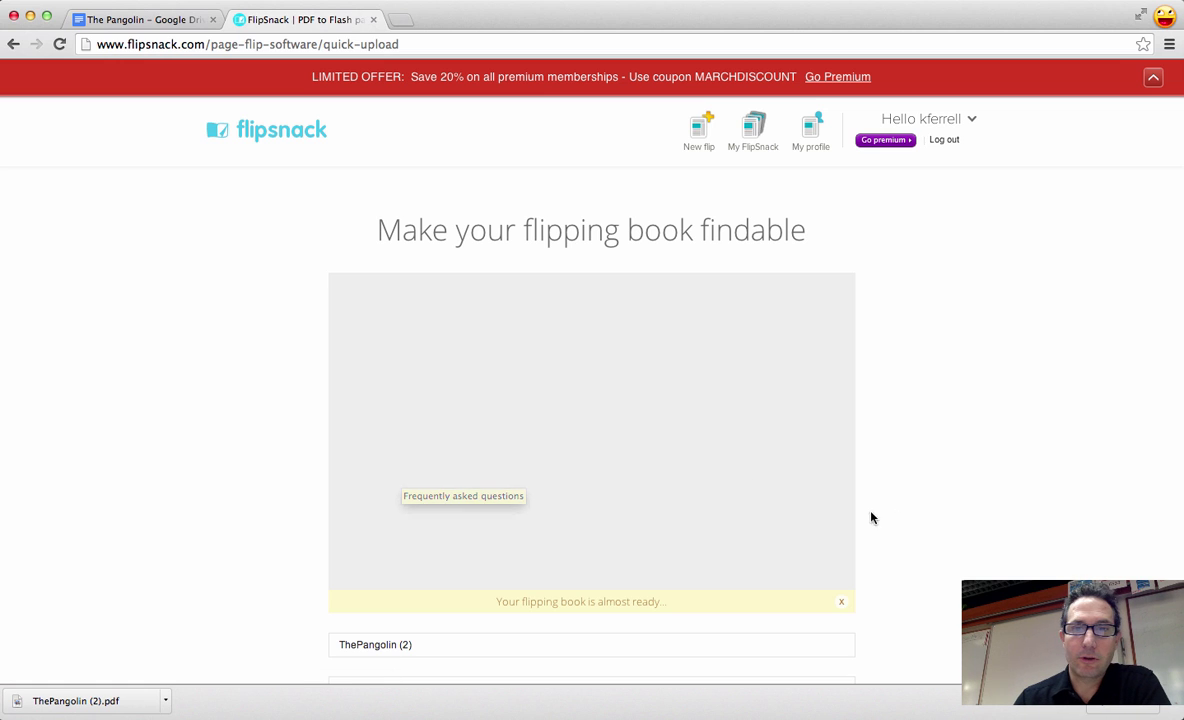
scroll(900, 518, down, 2)
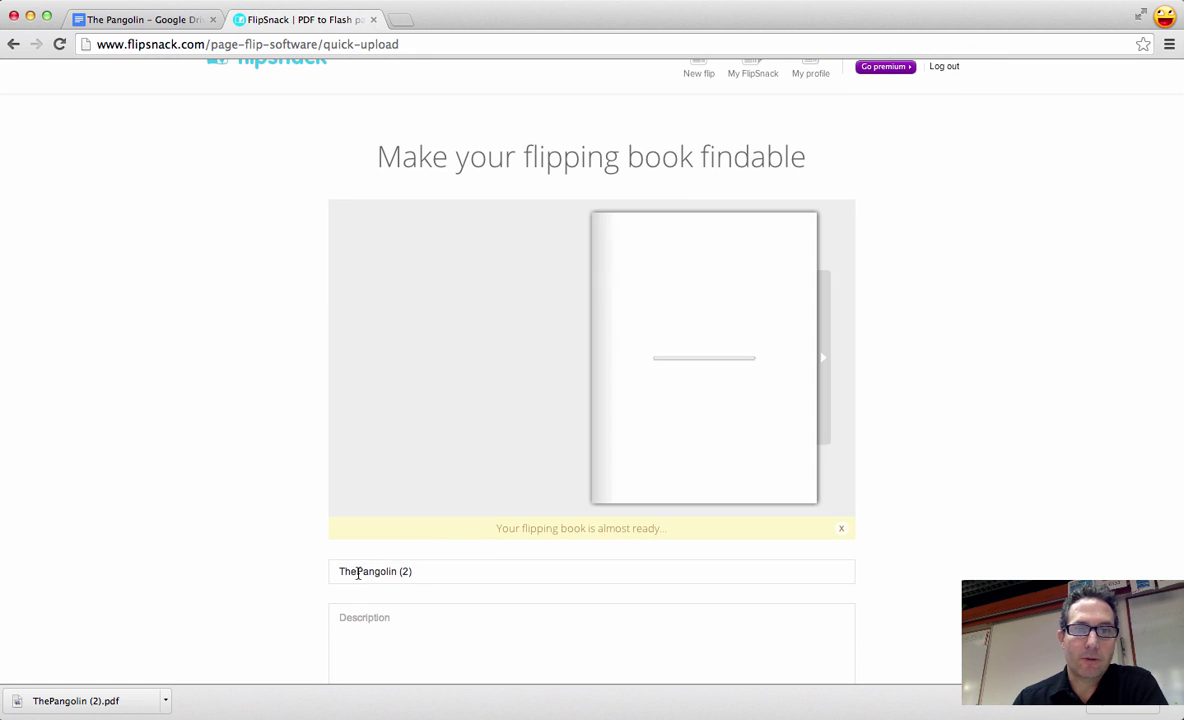
scroll(355, 572, down, 6)
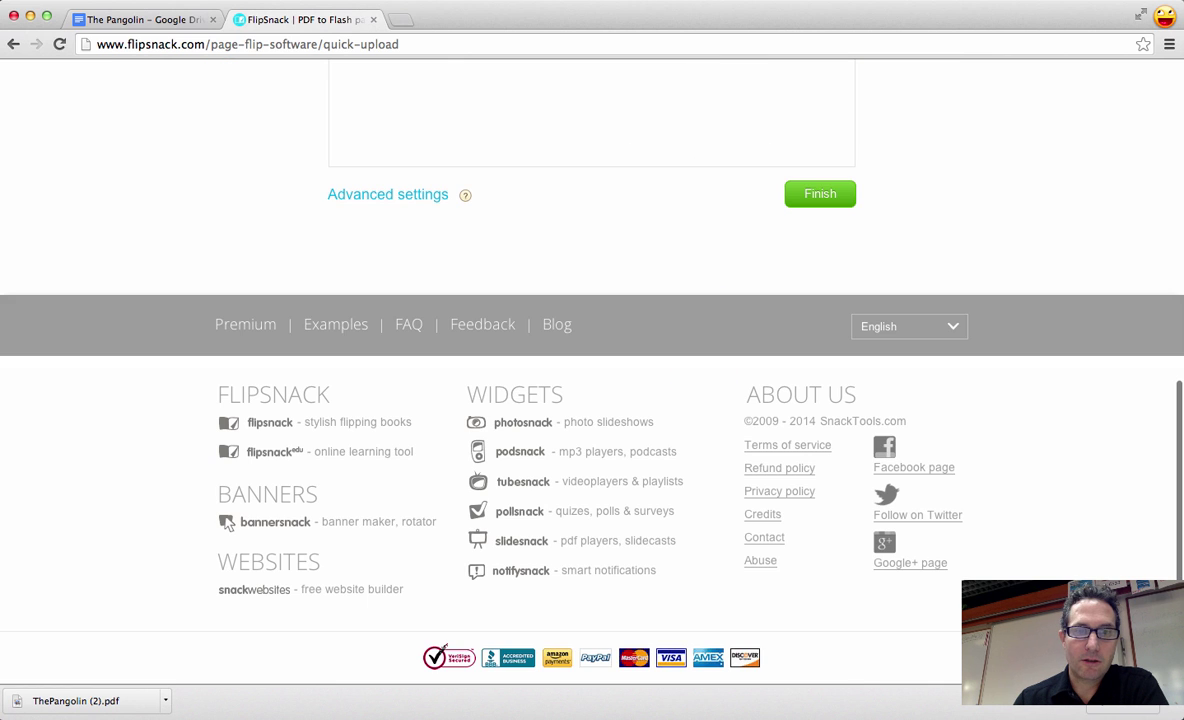
scroll(429, 591, up, 6)
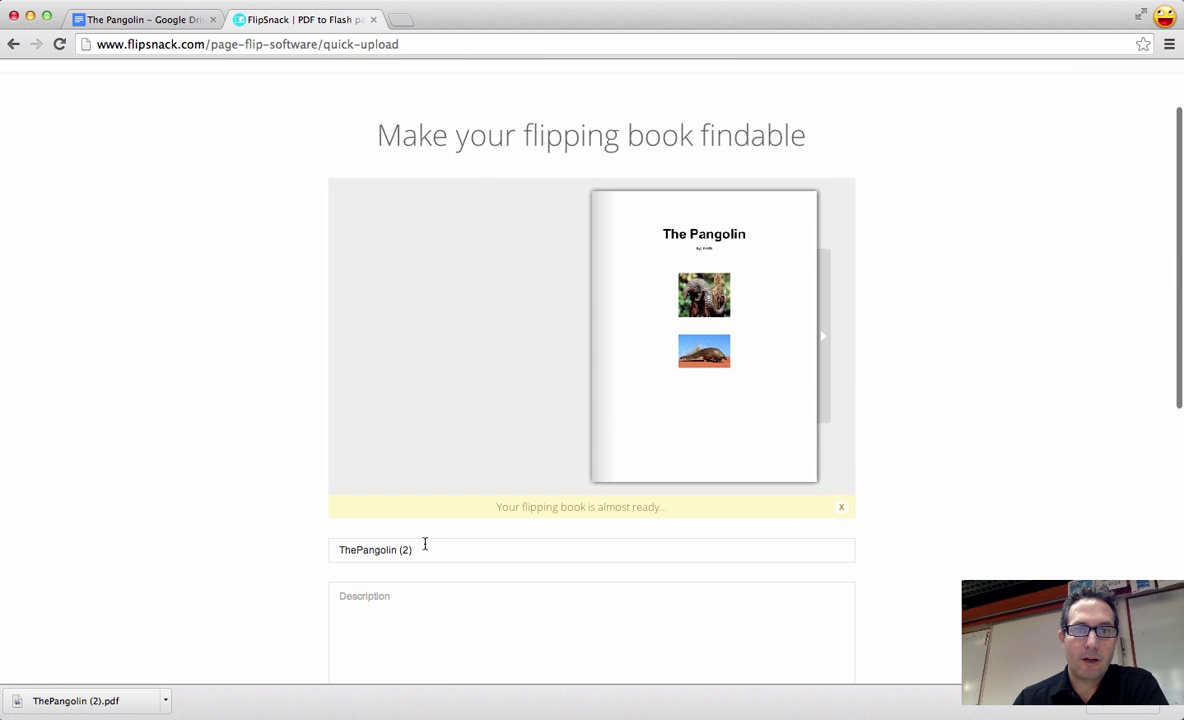
Retitle the book 'The Pangolin' and describe it as 'Great book about Pangolins'.
click(423, 548)
drag(423, 548, 398, 548)
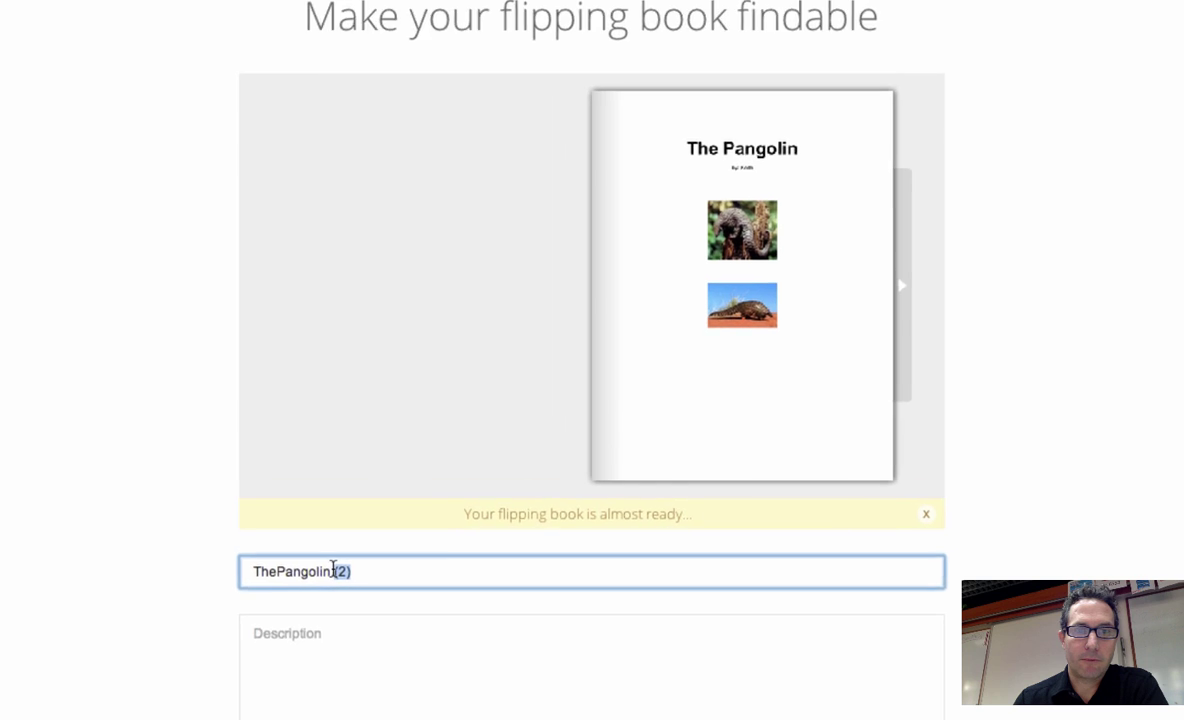
key(BackSpace)
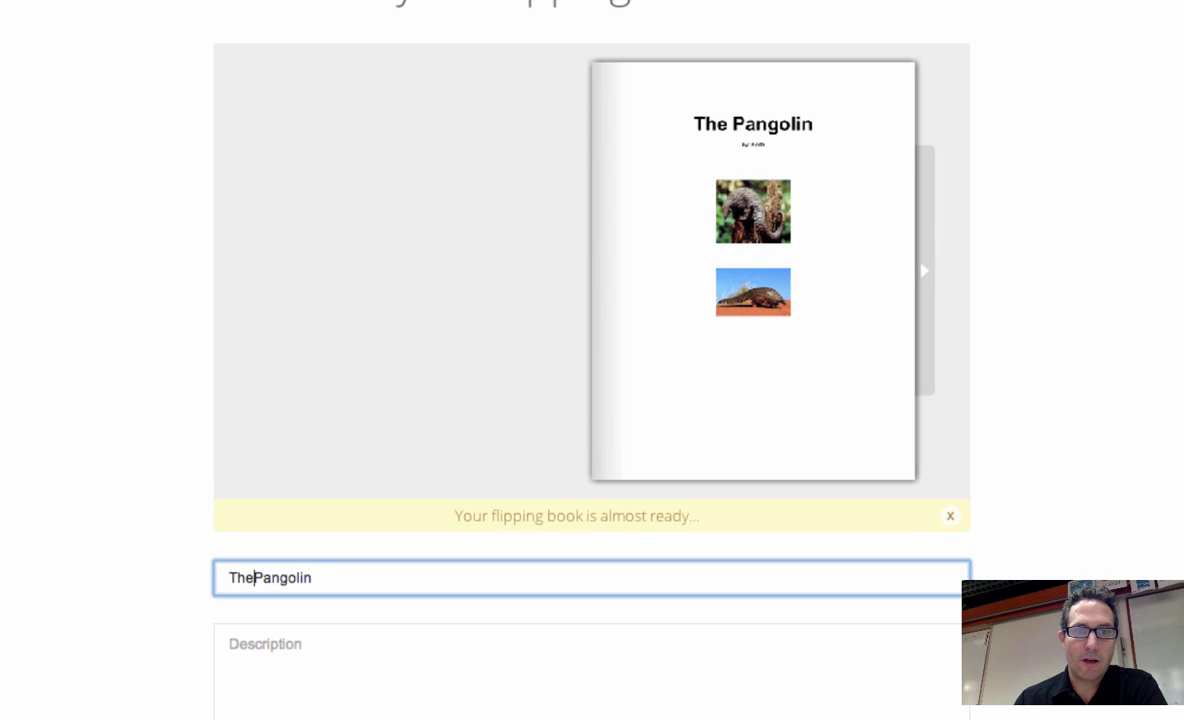
click(327, 640)
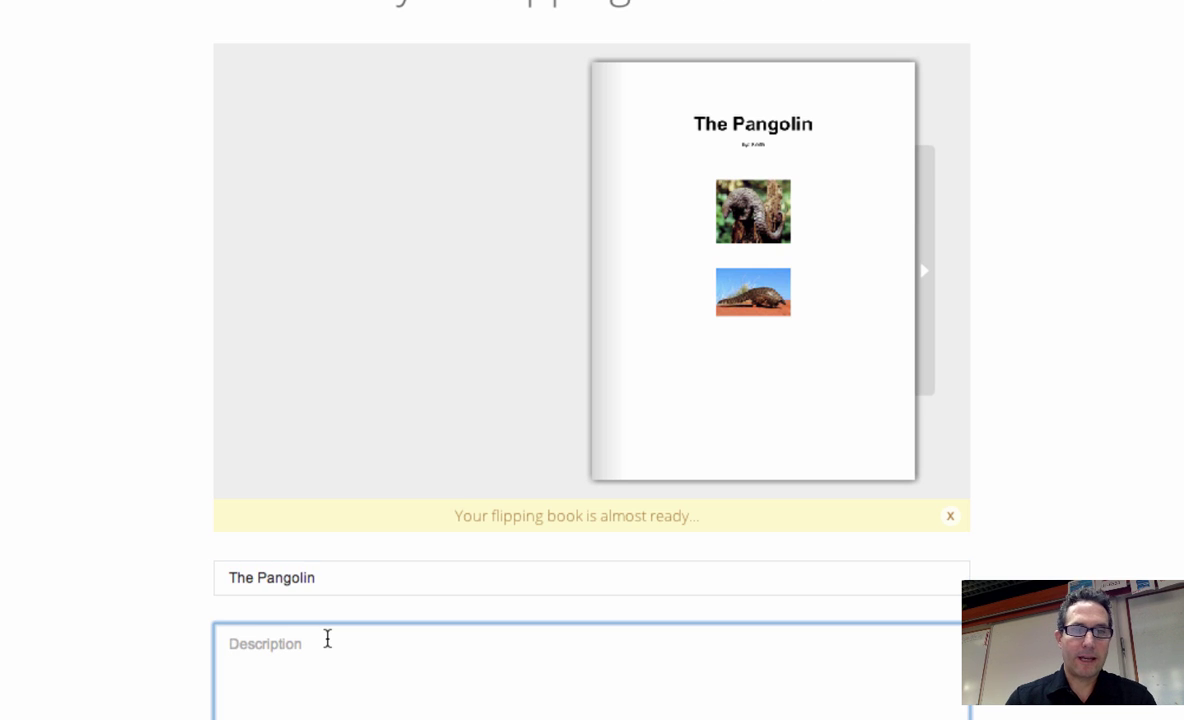
text(Great bo)
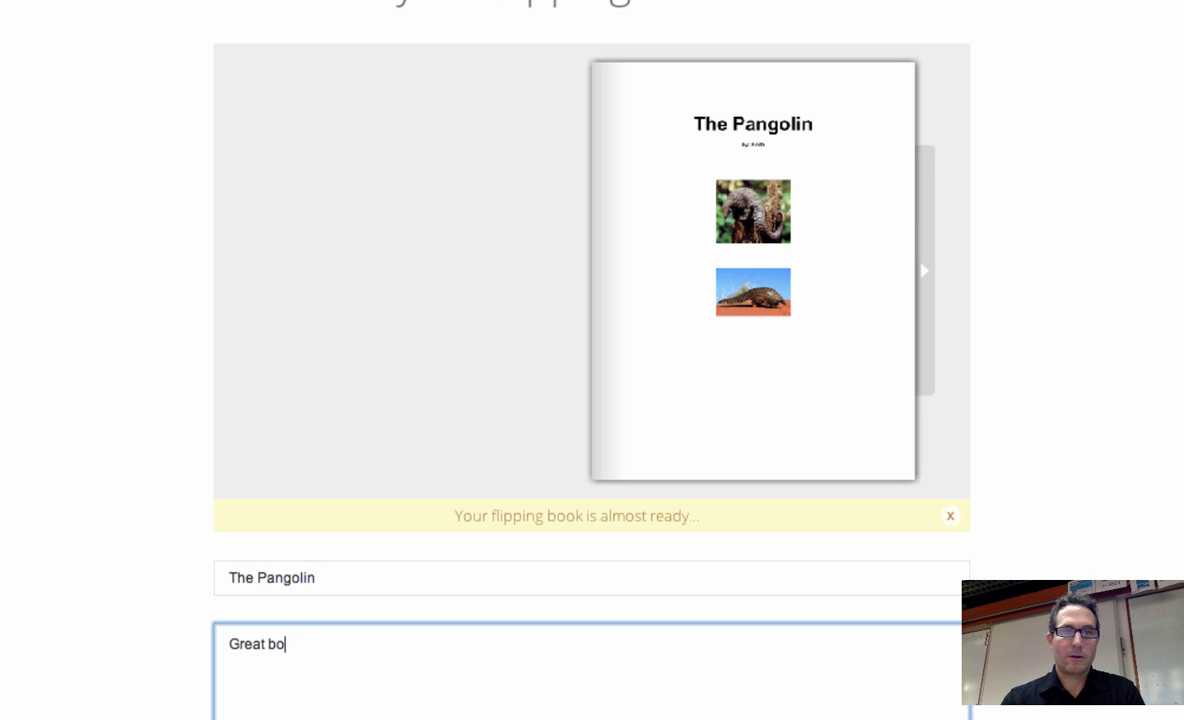
text(ok about Pan)
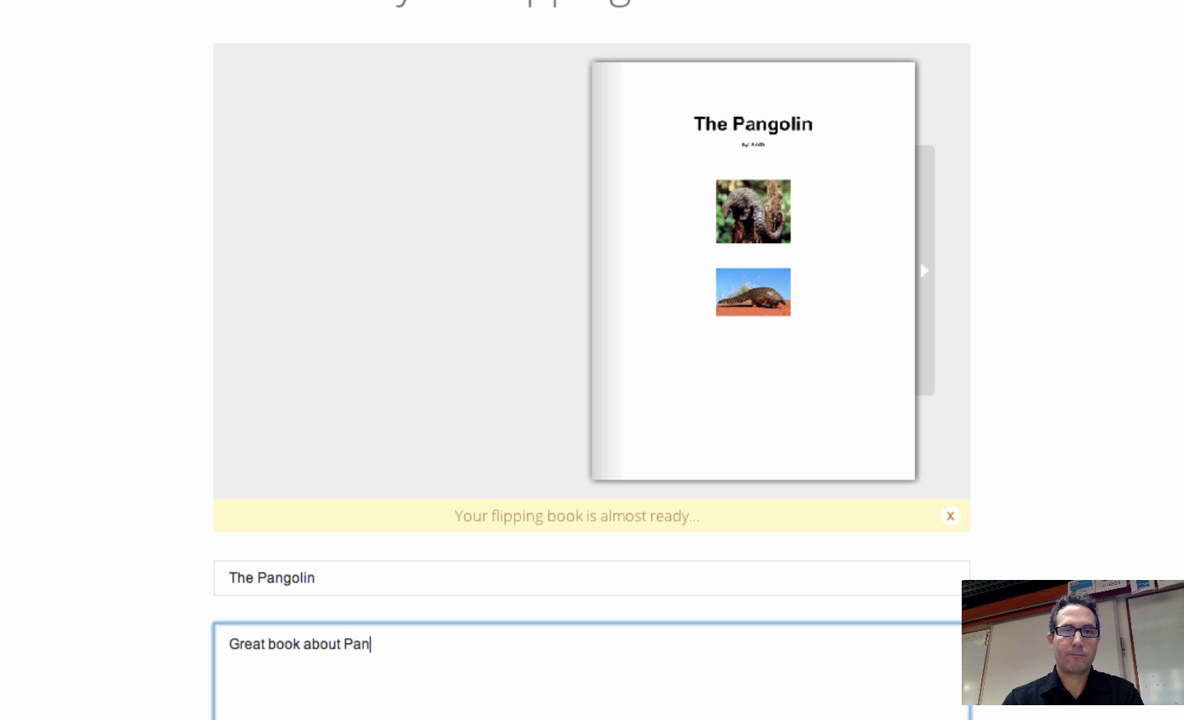
text(golins!)
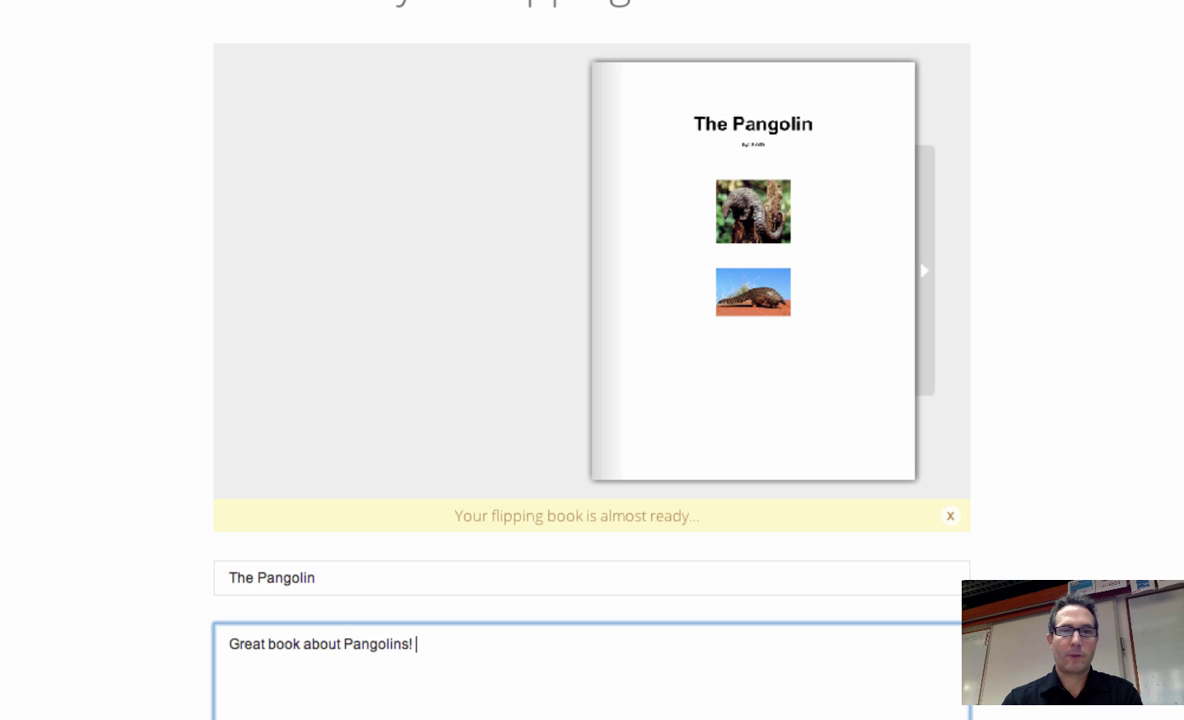
Flip through the preview spreads and return to the pangolin cover.
scroll(343, 662, down, 3)
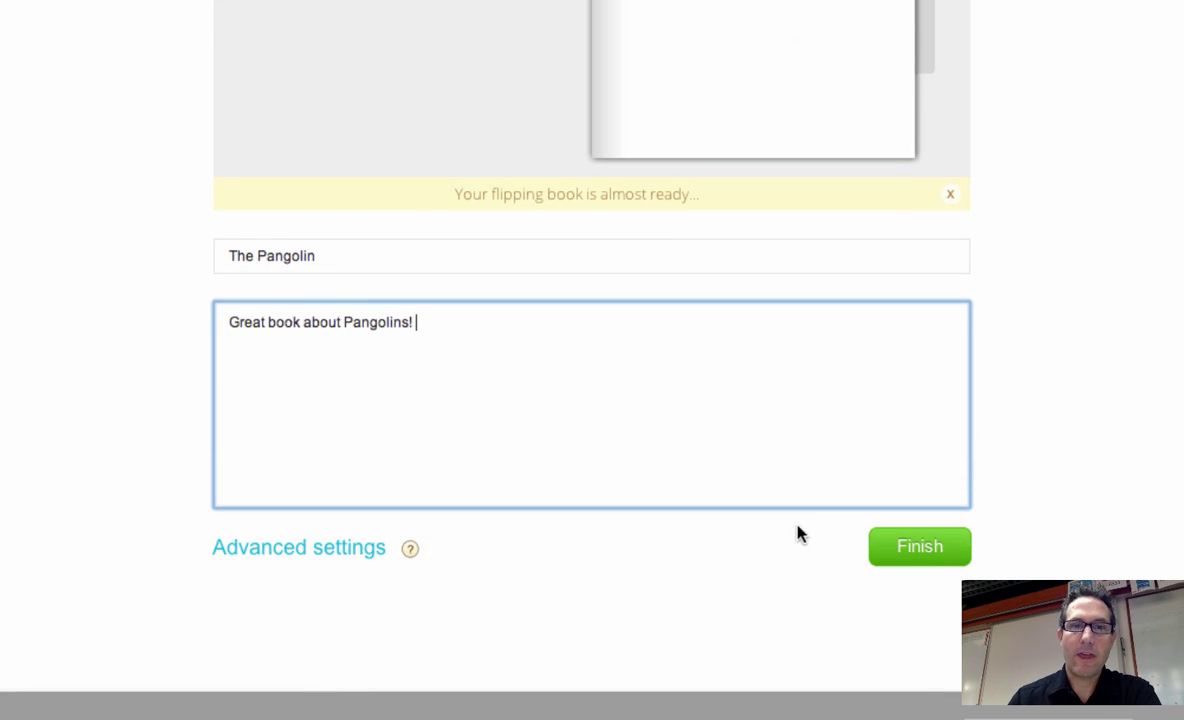
scroll(882, 550, down, 1)
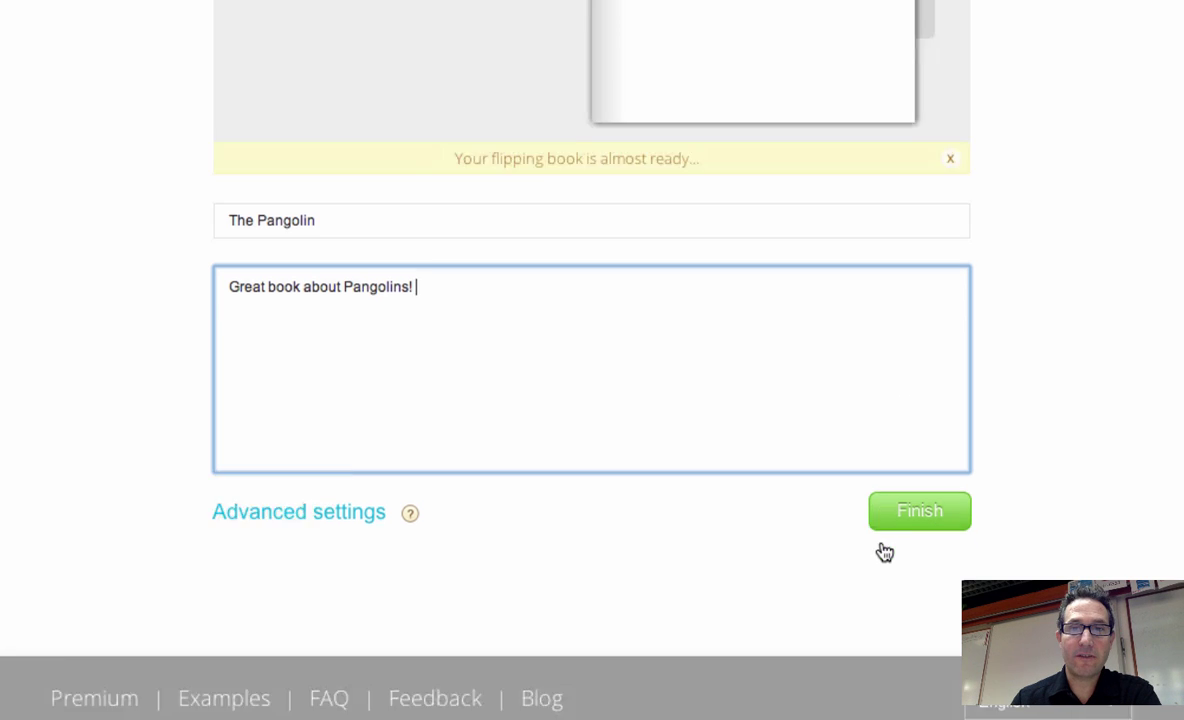
scroll(884, 552, up, 4)
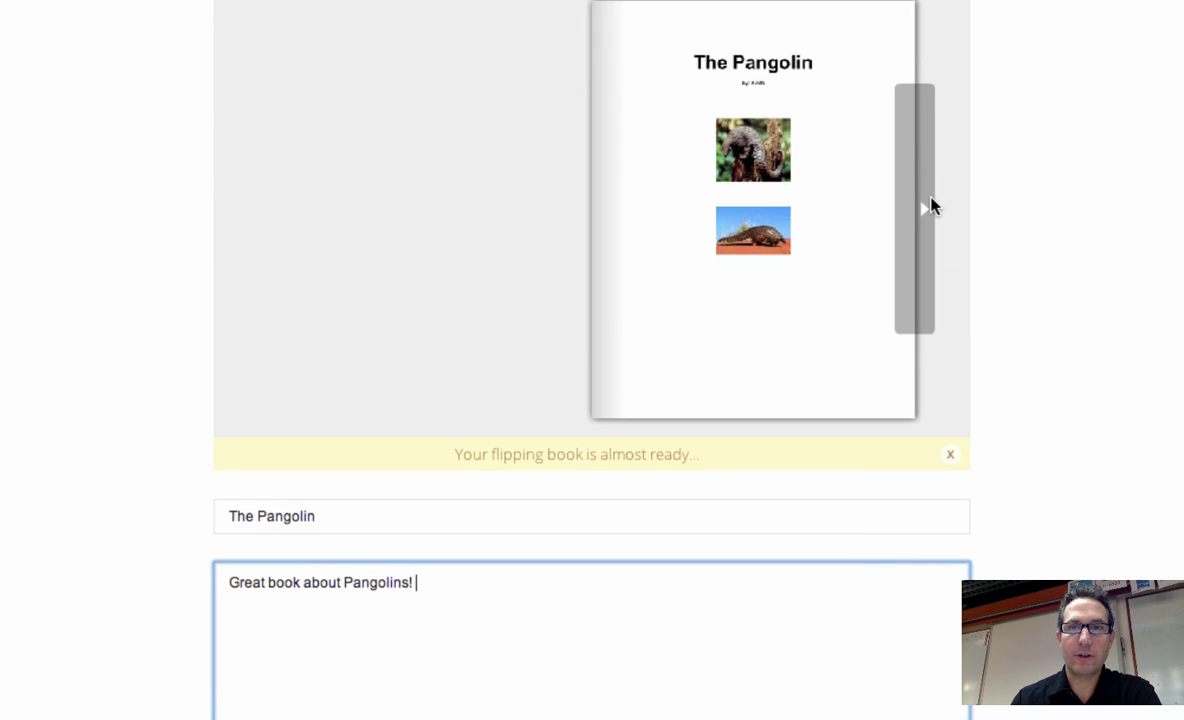
click(930, 206)
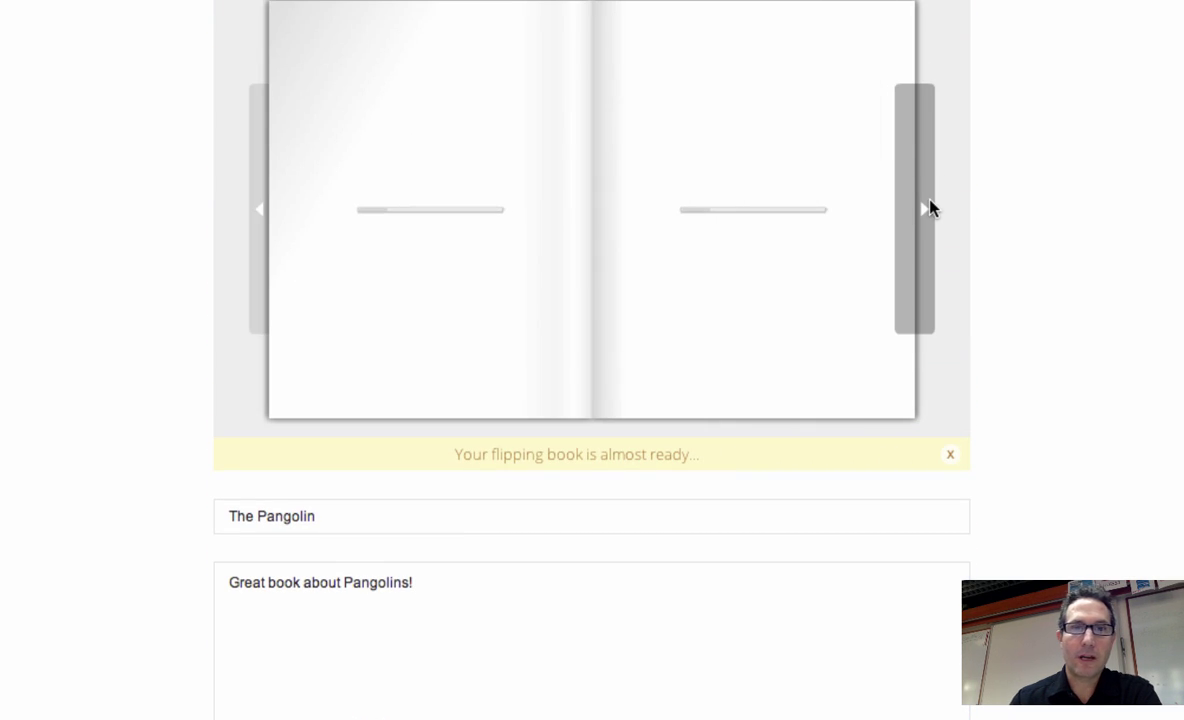
click(921, 208)
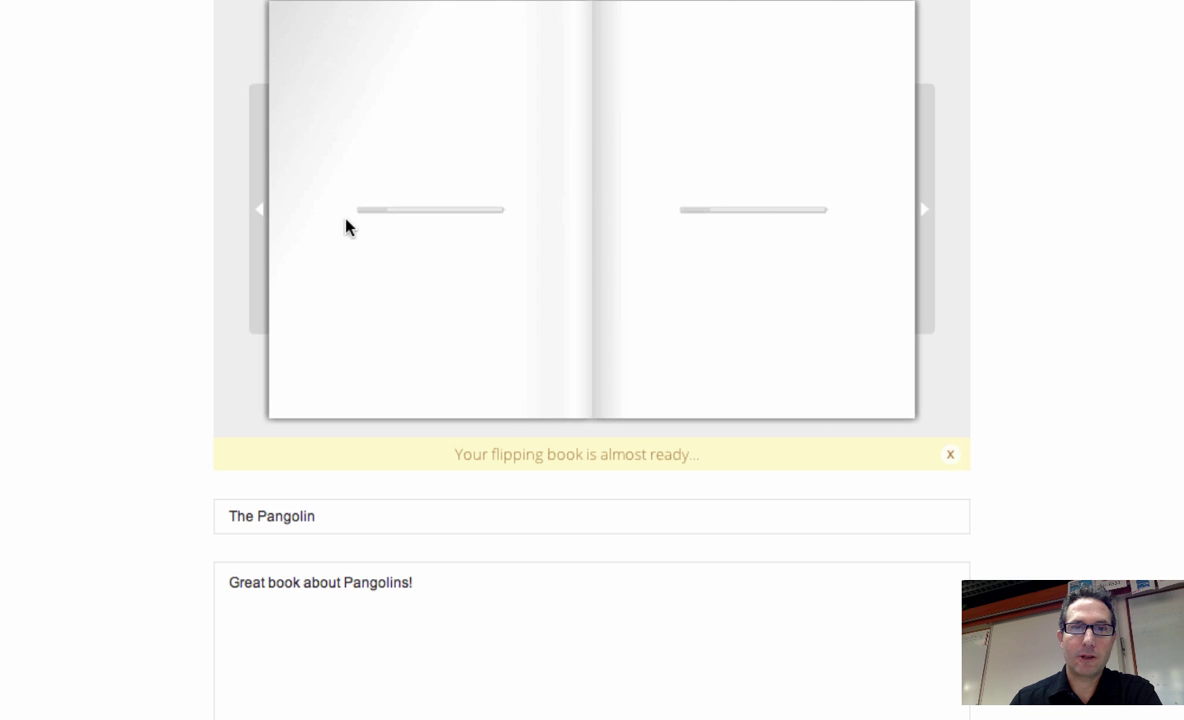
click(265, 205)
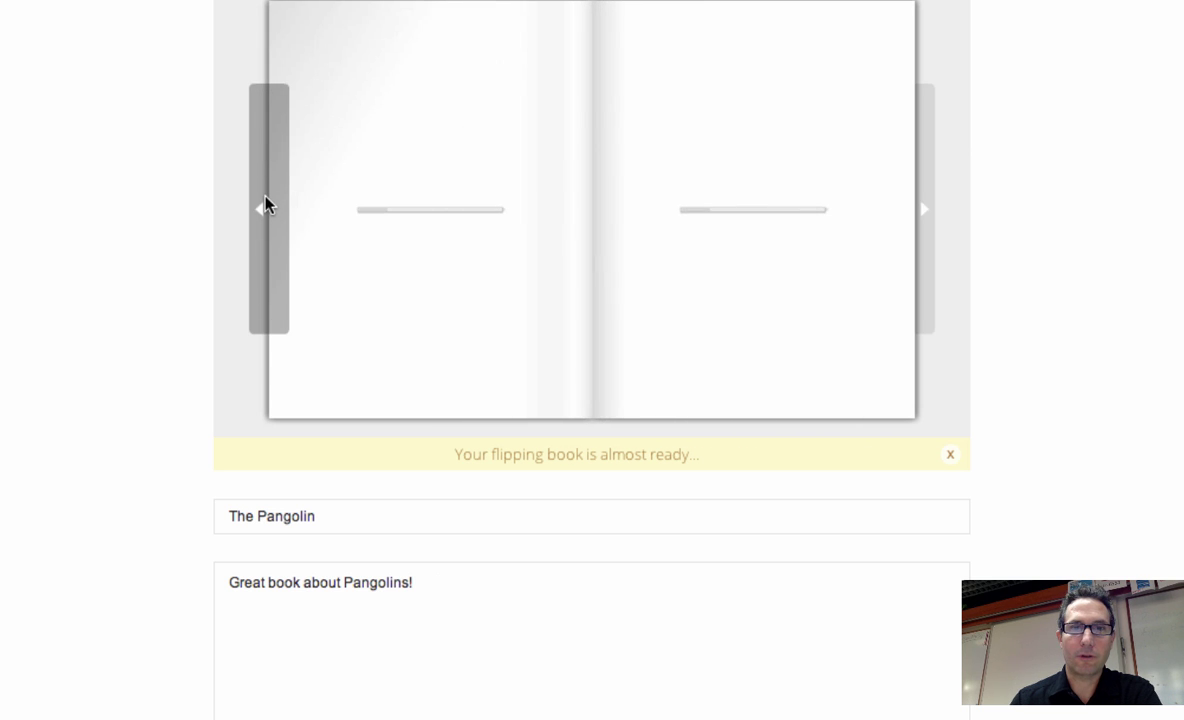
click(265, 205)
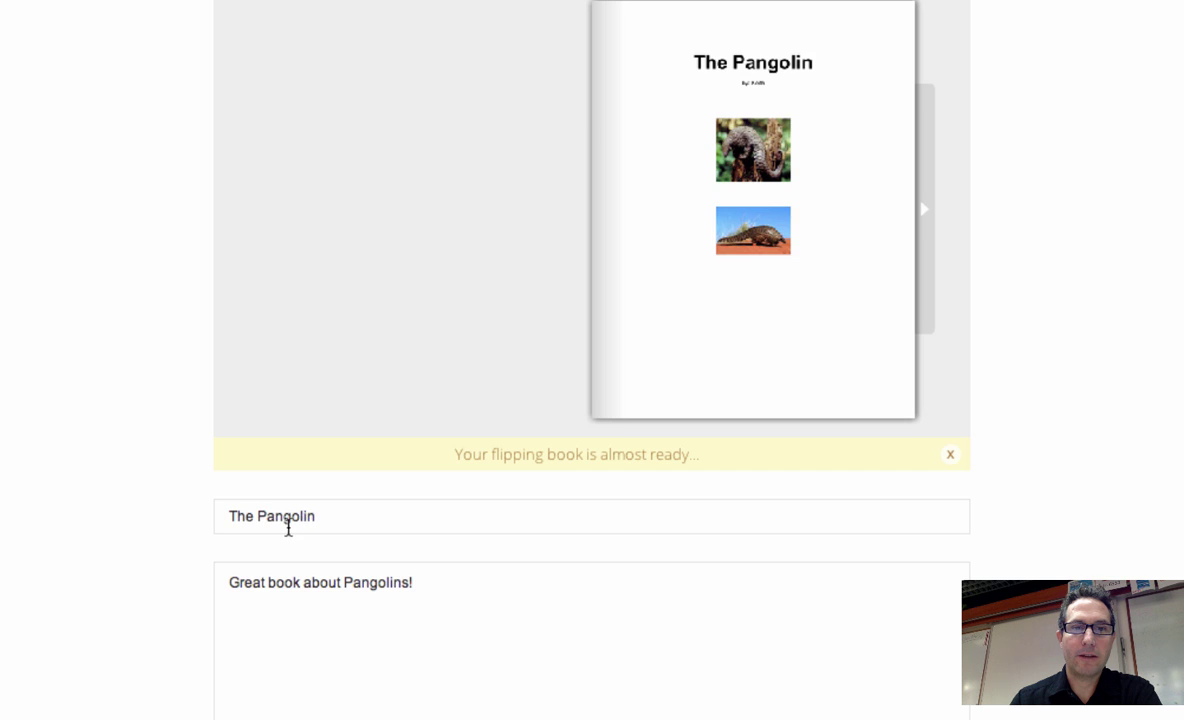
scroll(285, 526, down, 3)
scroll(283, 511, down, 2)
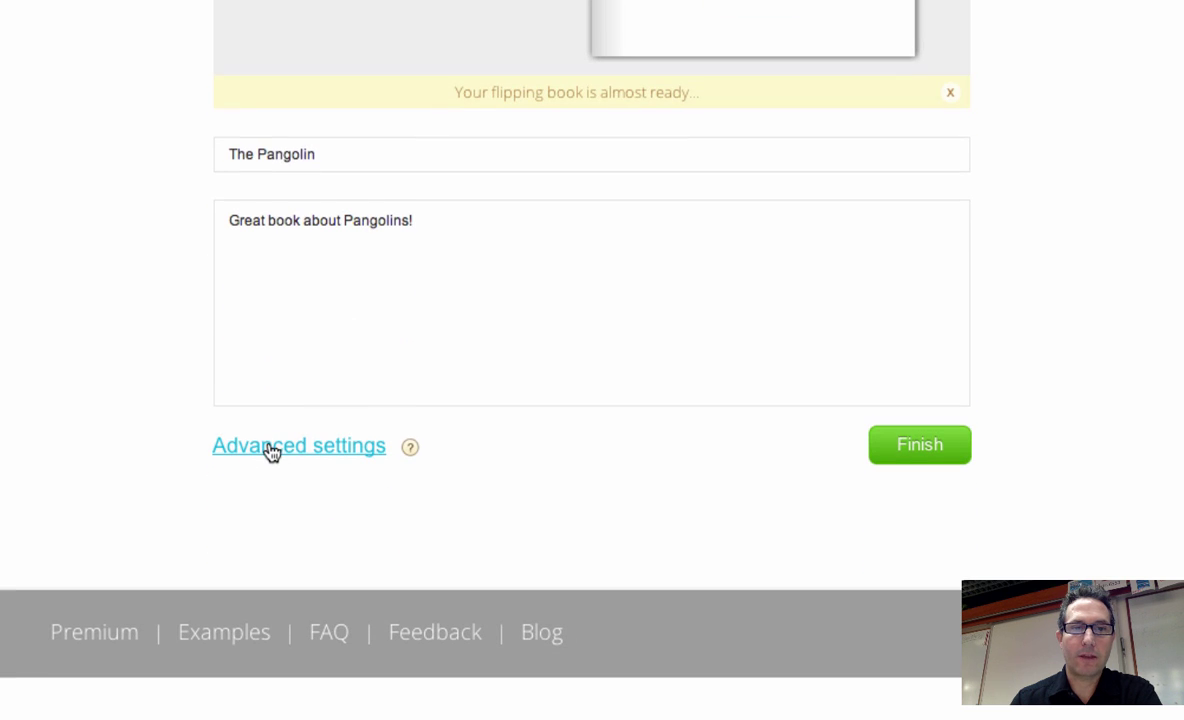
Scroll down the Customize page to the Classic flip template's Settings panel.
scroll(270, 448, up, 3)
scroll(269, 443, up, 2)
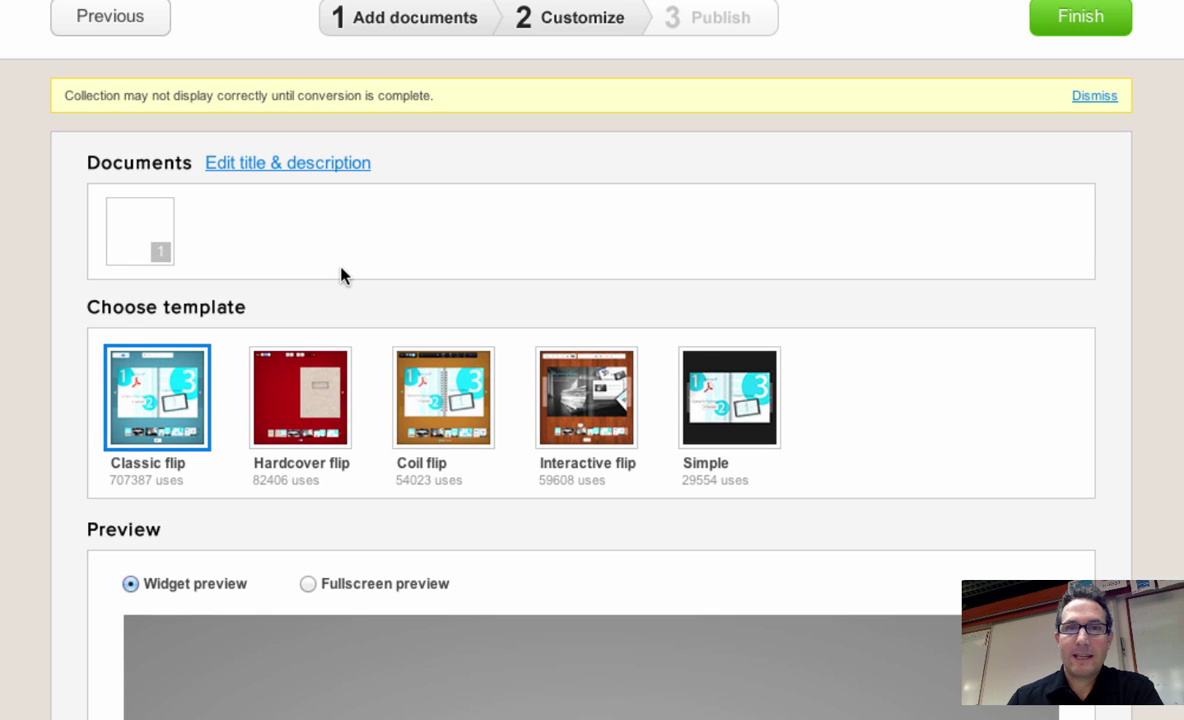
scroll(341, 275, down, 1)
scroll(341, 275, down, 1)
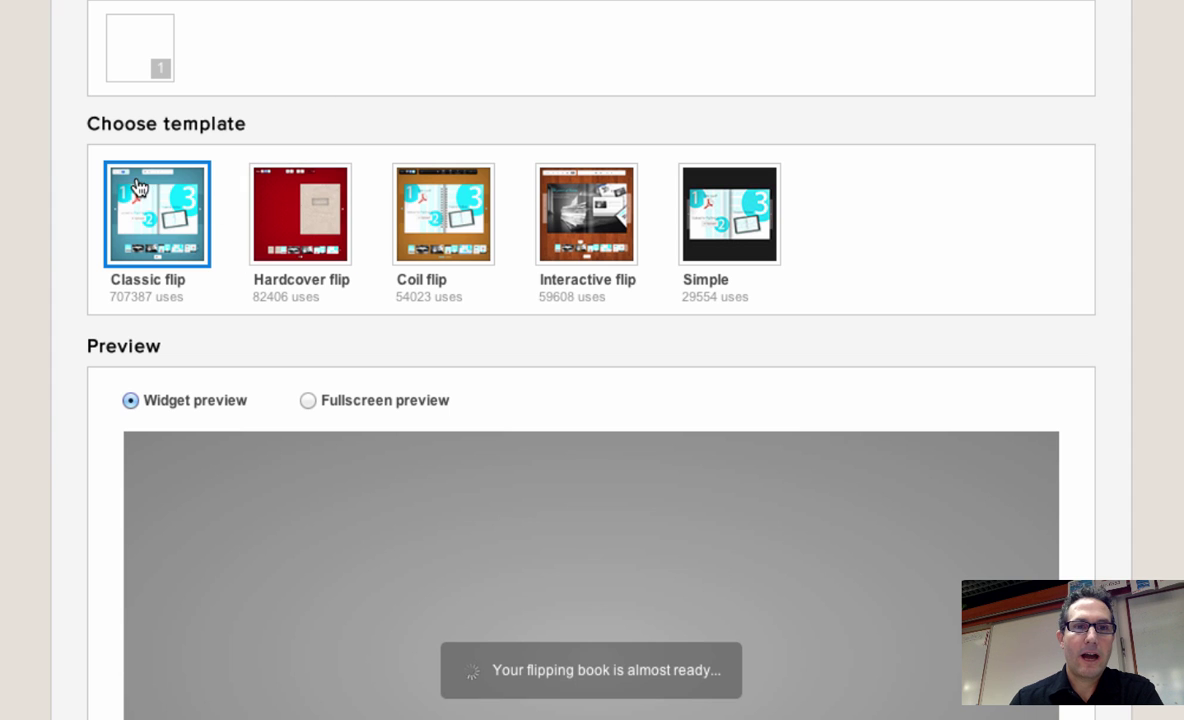
scroll(449, 230, down, 1)
scroll(790, 217, down, 4)
scroll(790, 217, down, 2)
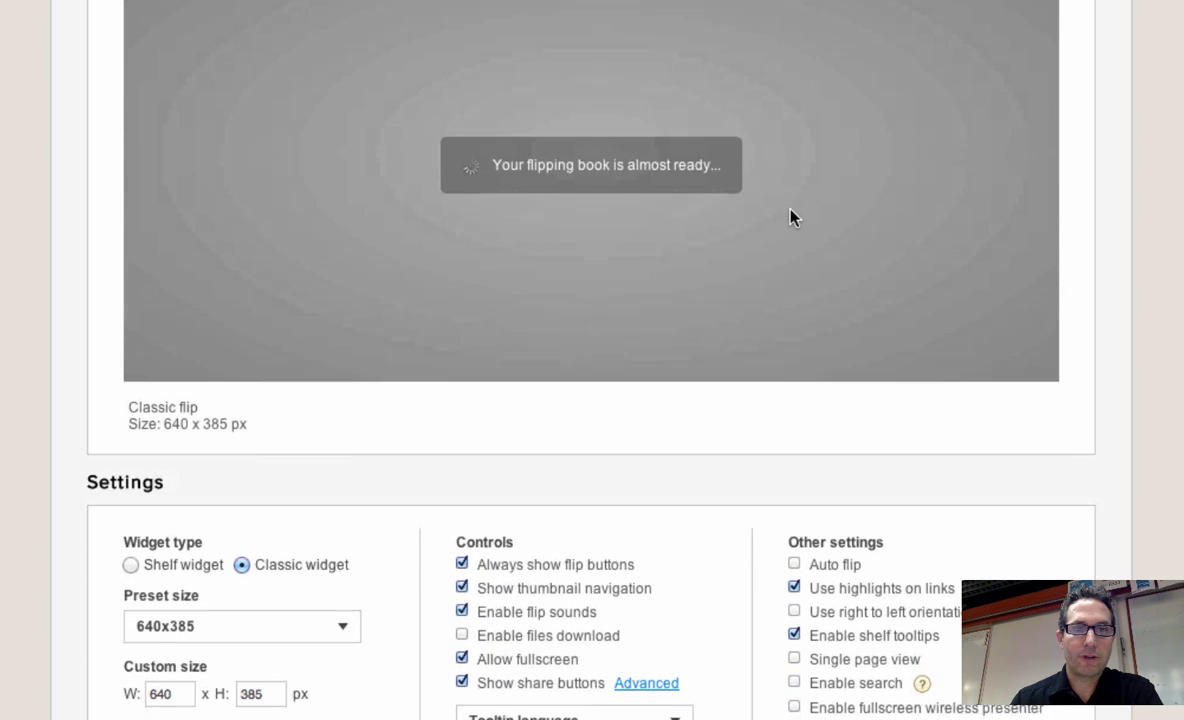
scroll(790, 217, down, 3)
scroll(790, 217, up, 3)
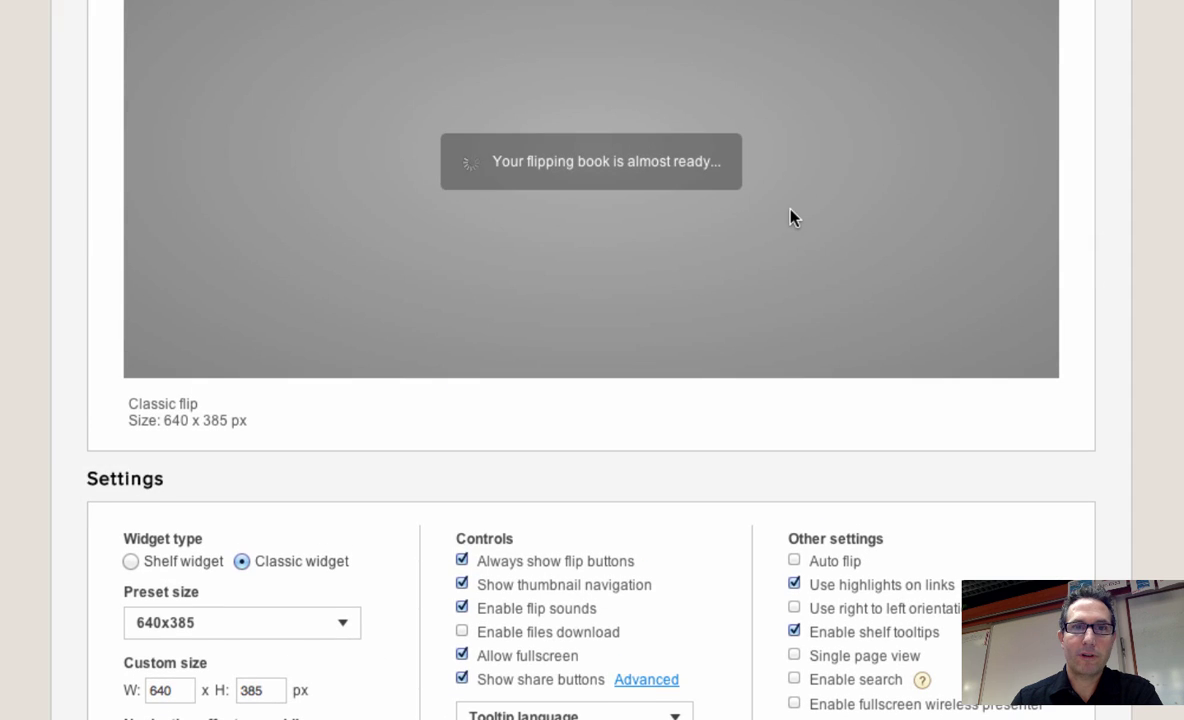
scroll(790, 217, down, 1)
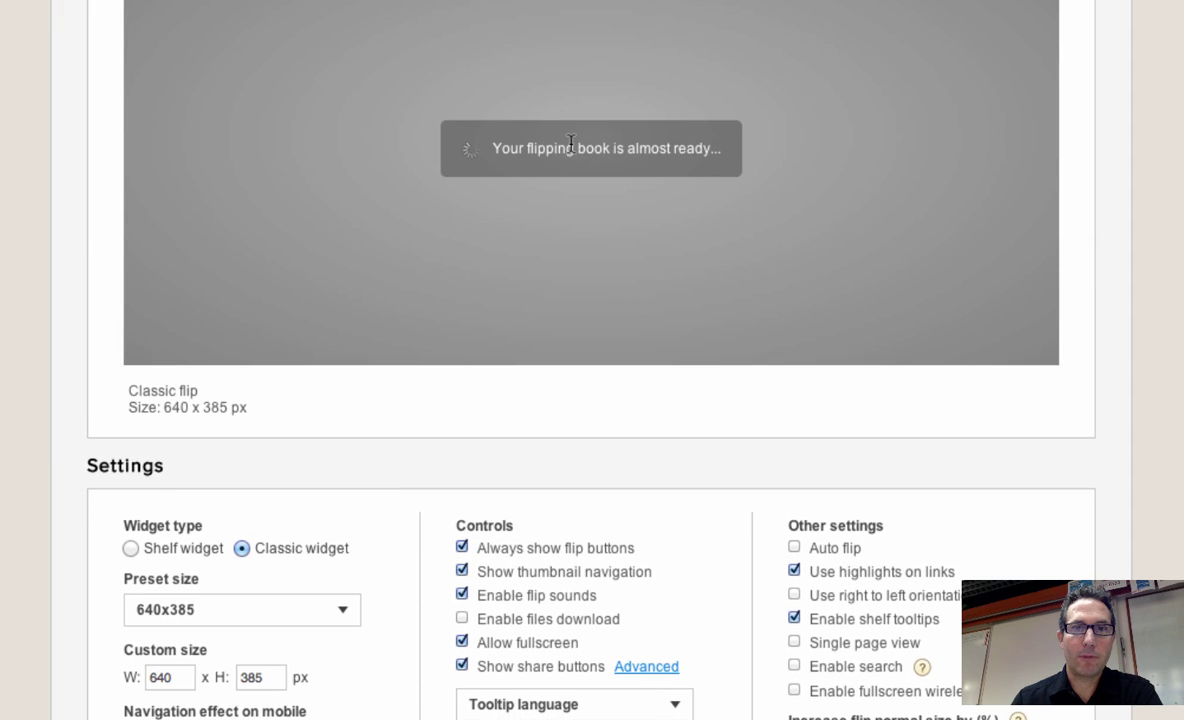
scroll(570, 145, down, 6)
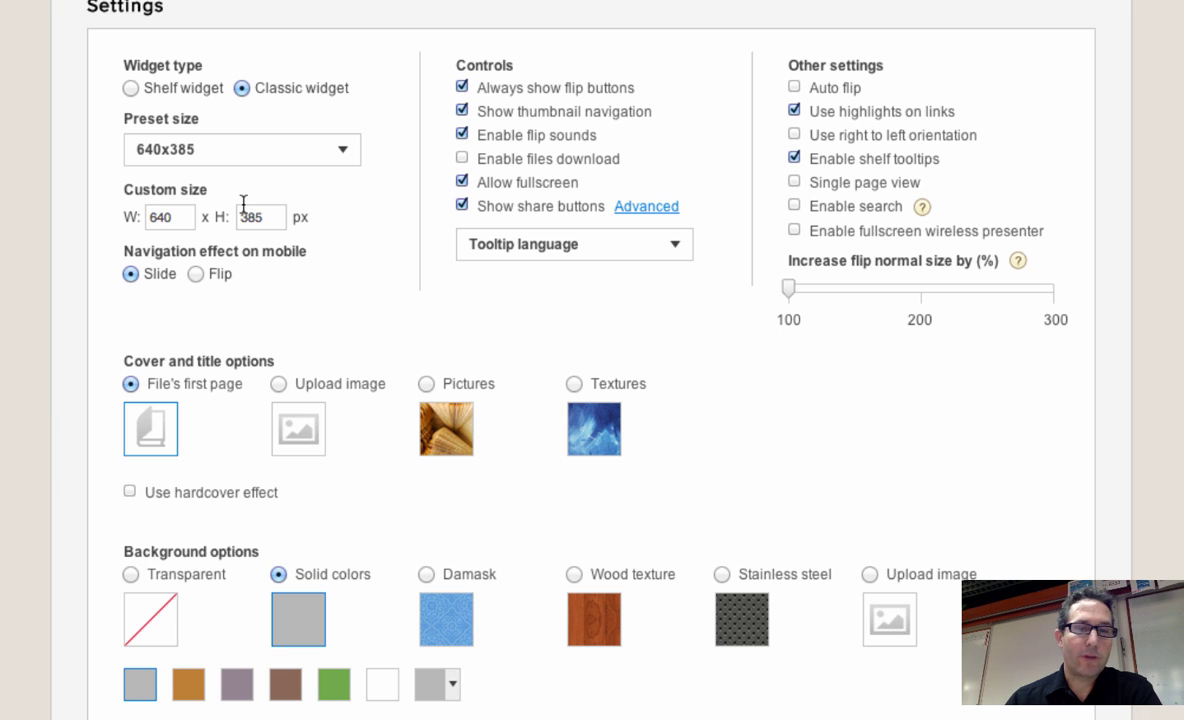
Change the Custom size width from 640 to 550 px.
scroll(243, 204, down, 1)
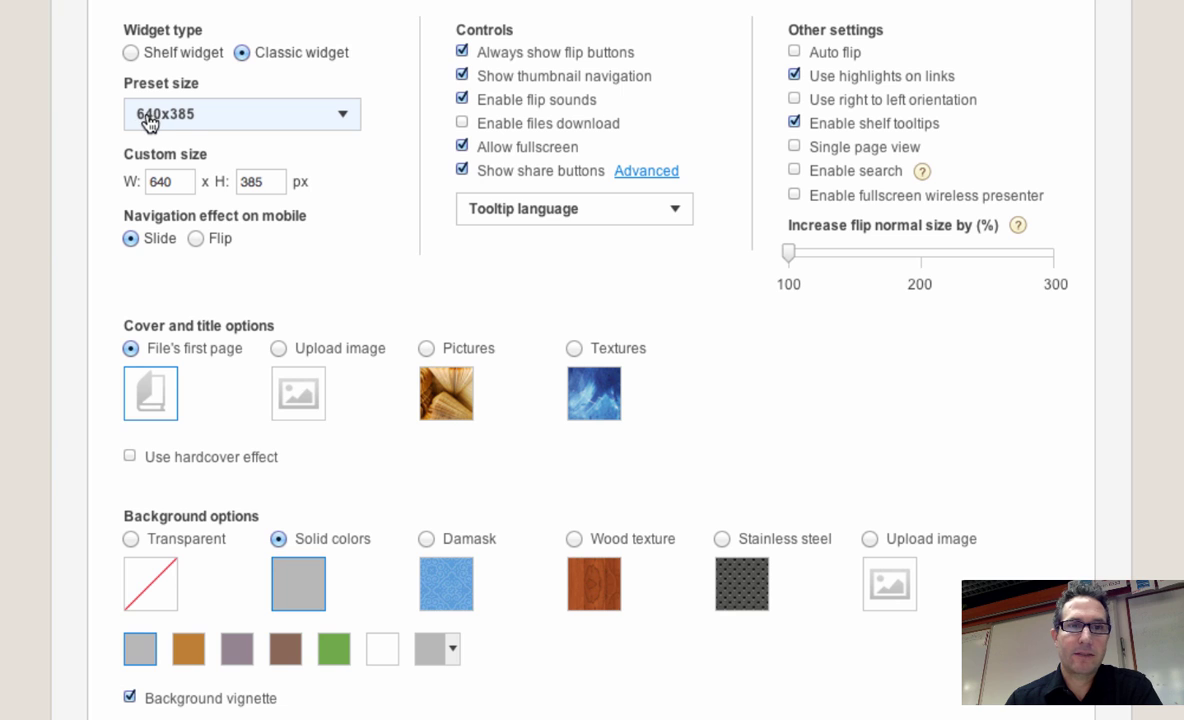
double_click(160, 183)
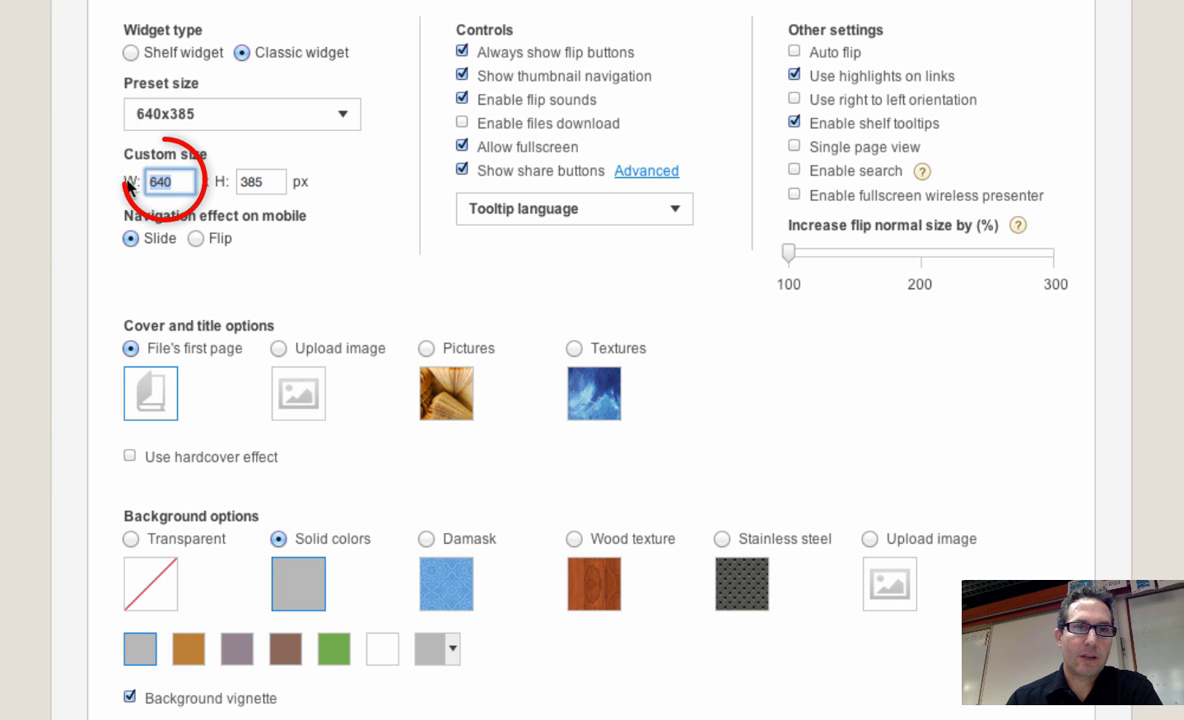
text(550)
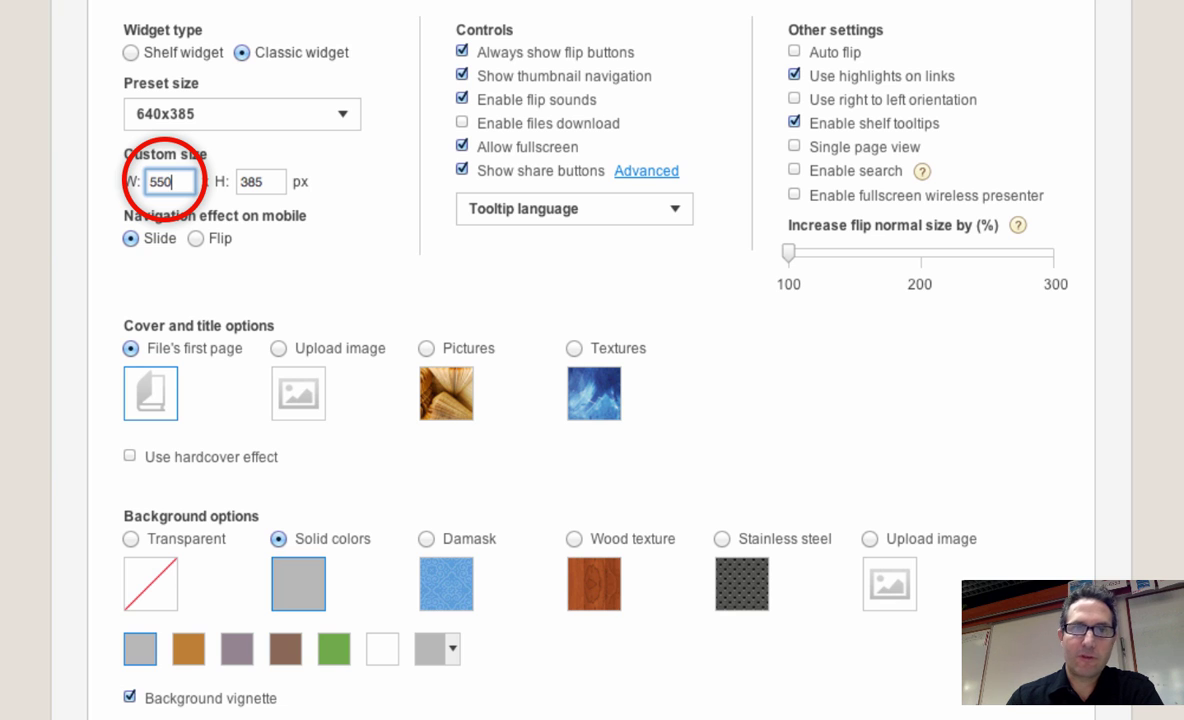
click(80, 155)
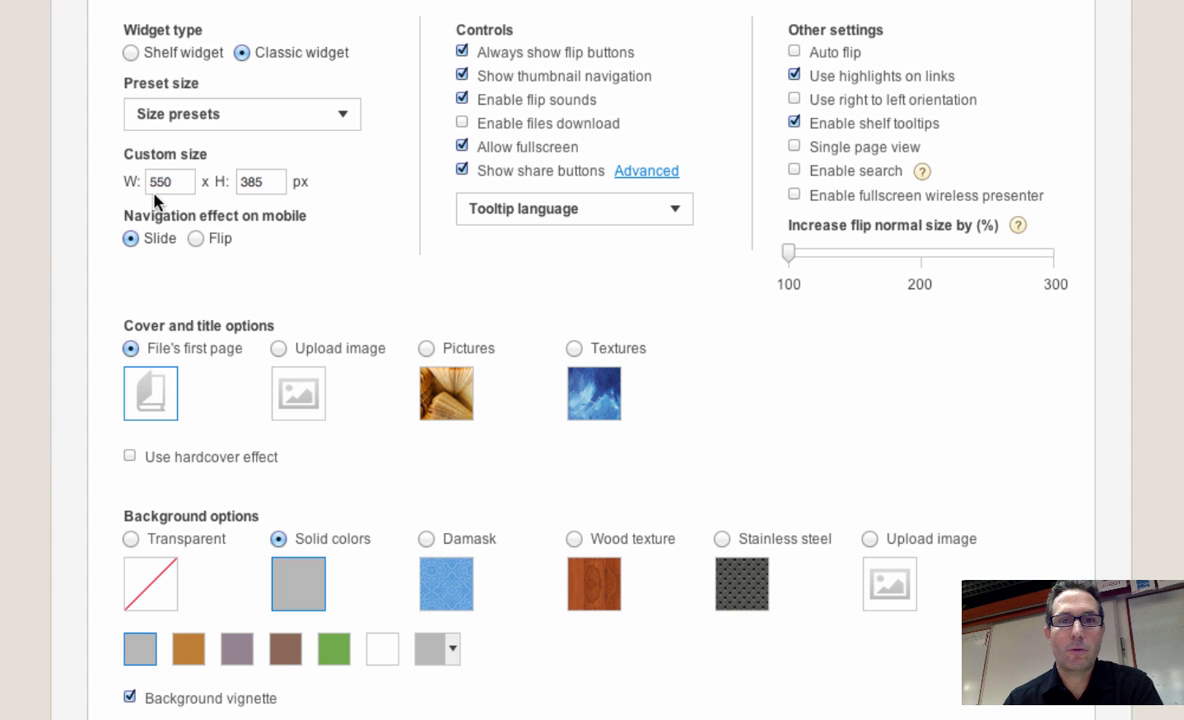
Flip the preview book forward and back to check the 550 x 385 px size.
scroll(341, 246, up, 4)
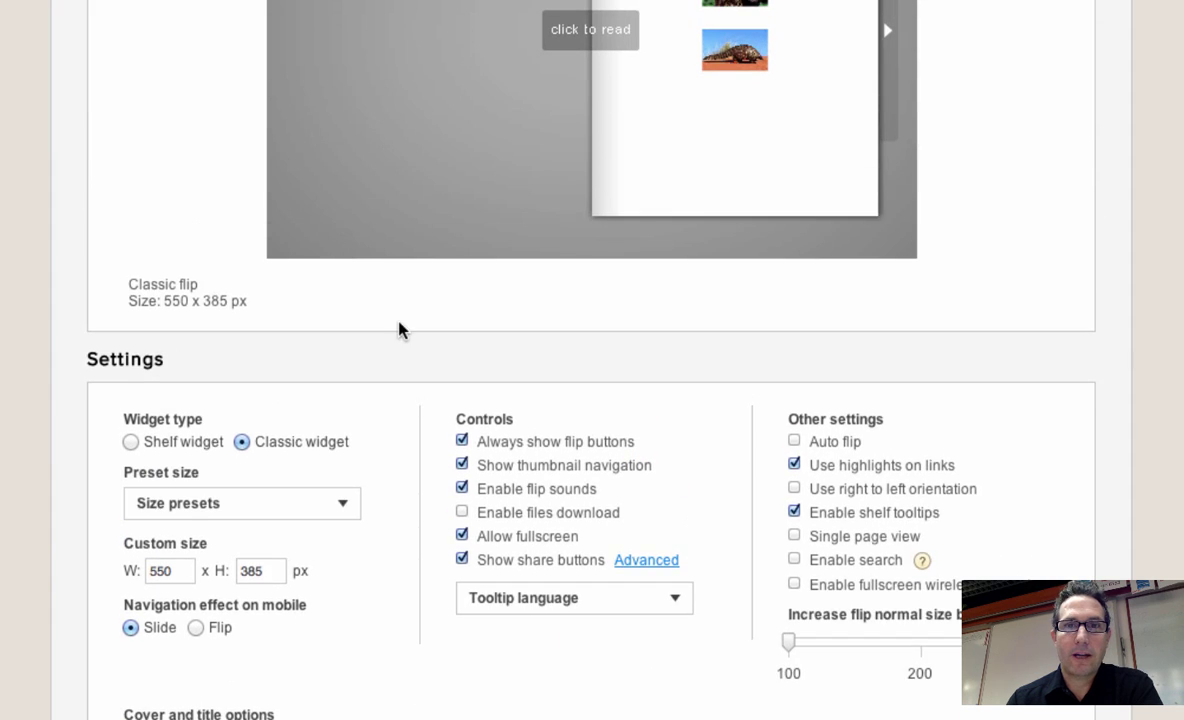
scroll(398, 330, up, 1)
click(877, 131)
scroll(431, 275, down, 1)
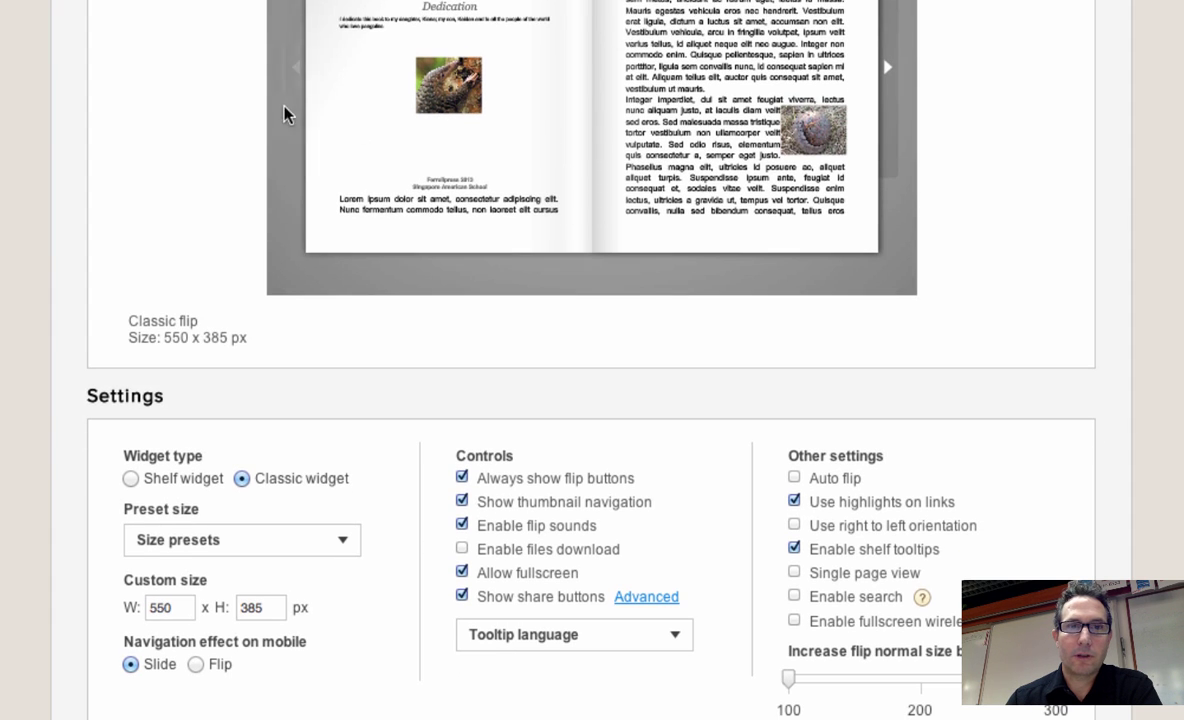
click(288, 106)
scroll(425, 370, down, 3)
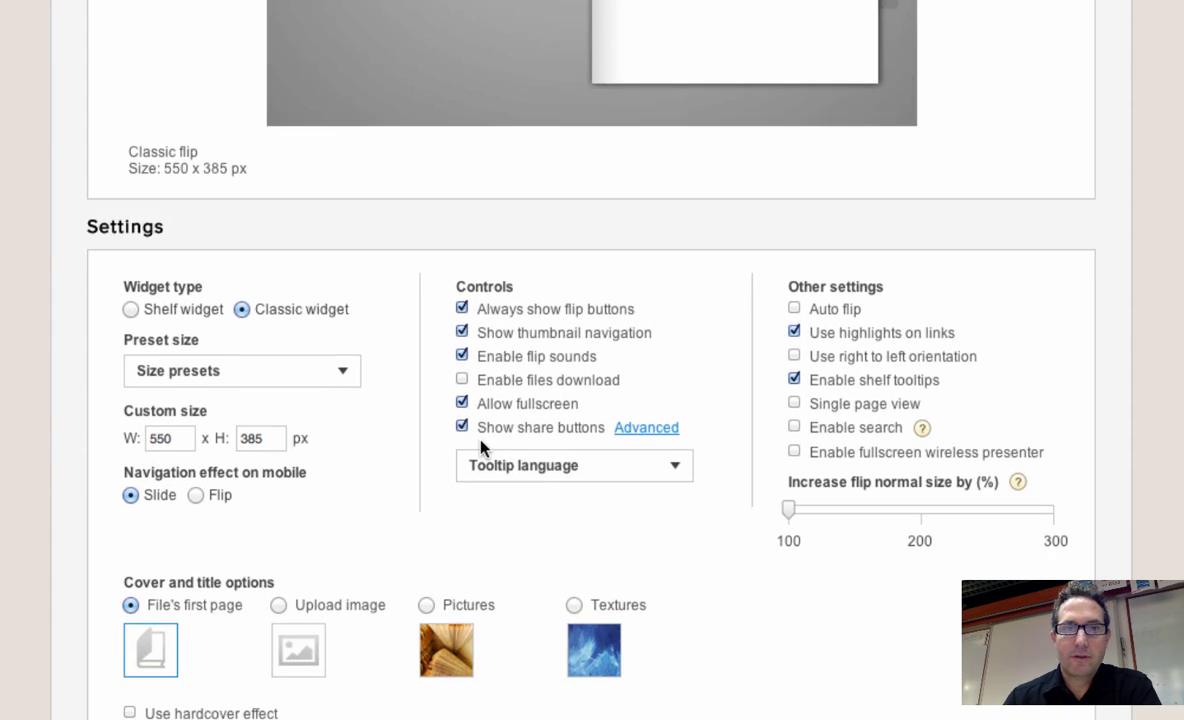
scroll(481, 441, down, 4)
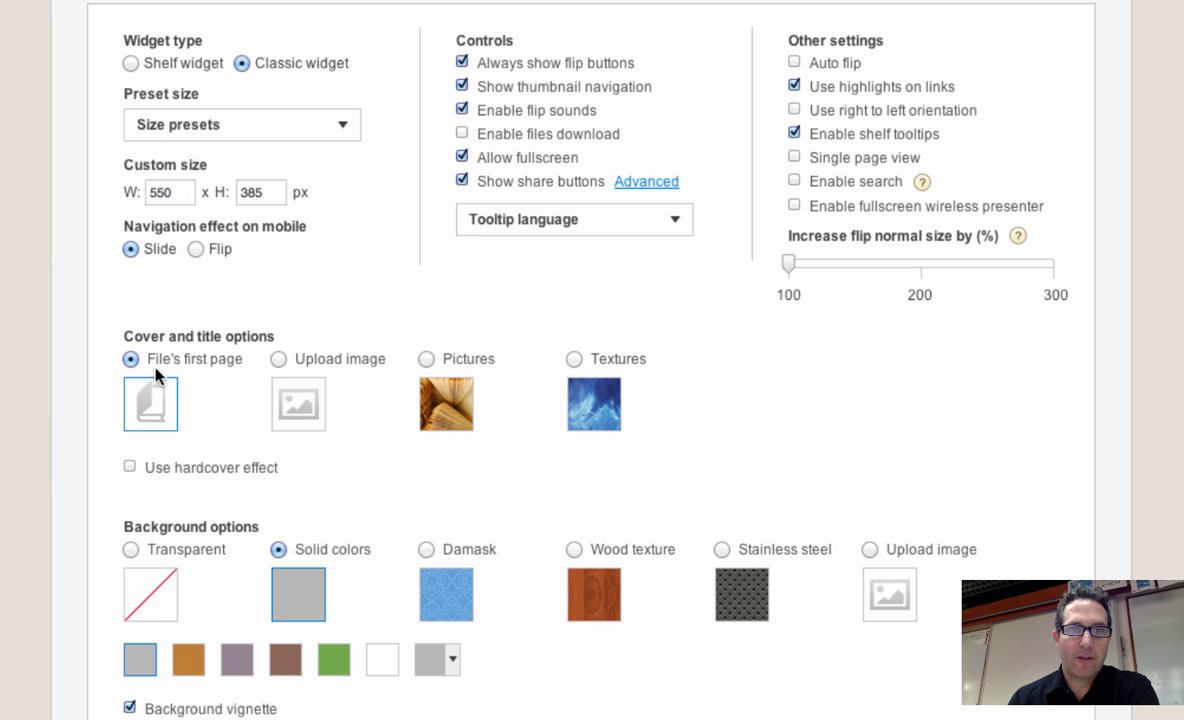
Use the lighthouse sea picture from Pictures as the cover, with hardcover effect on.
click(427, 358)
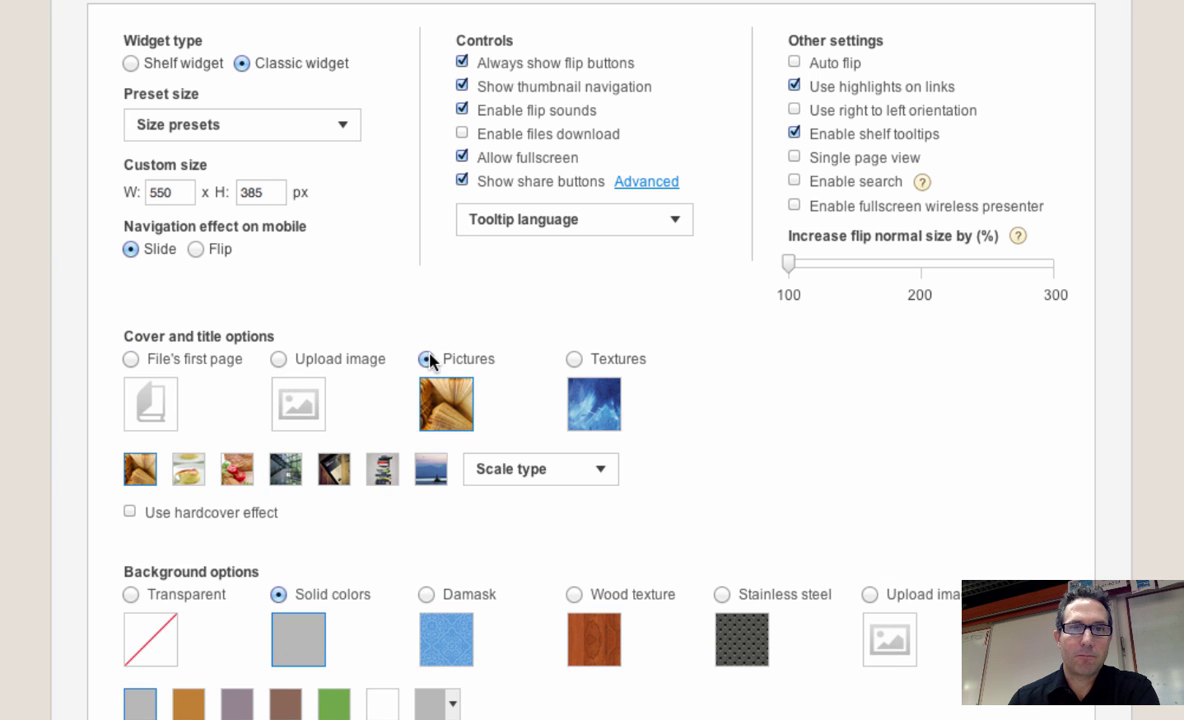
click(425, 472)
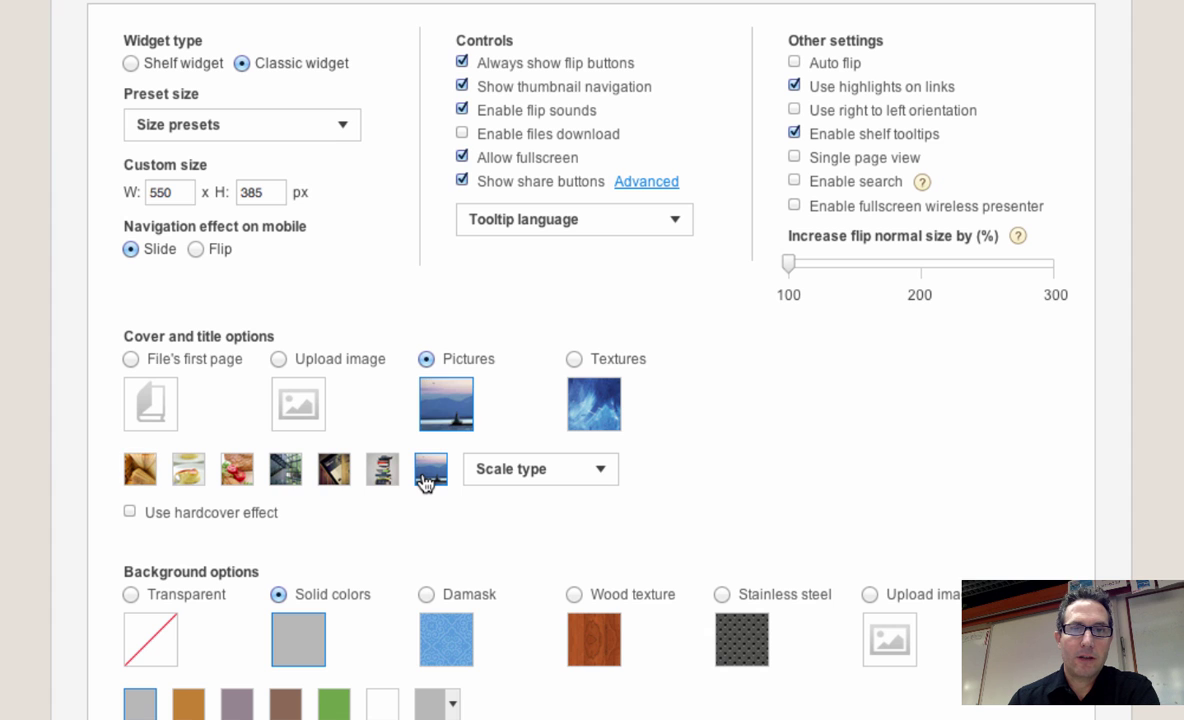
scroll(580, 390, up, 3)
scroll(580, 390, up, 2)
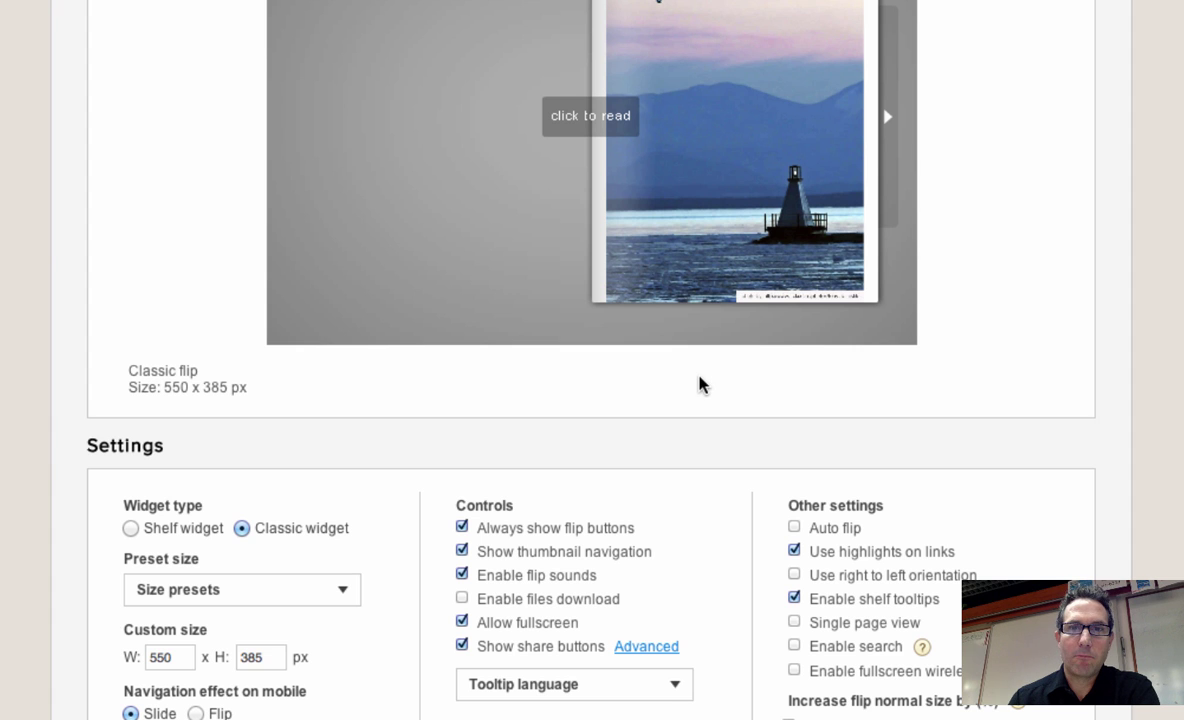
scroll(700, 384, down, 1)
scroll(700, 384, down, 7)
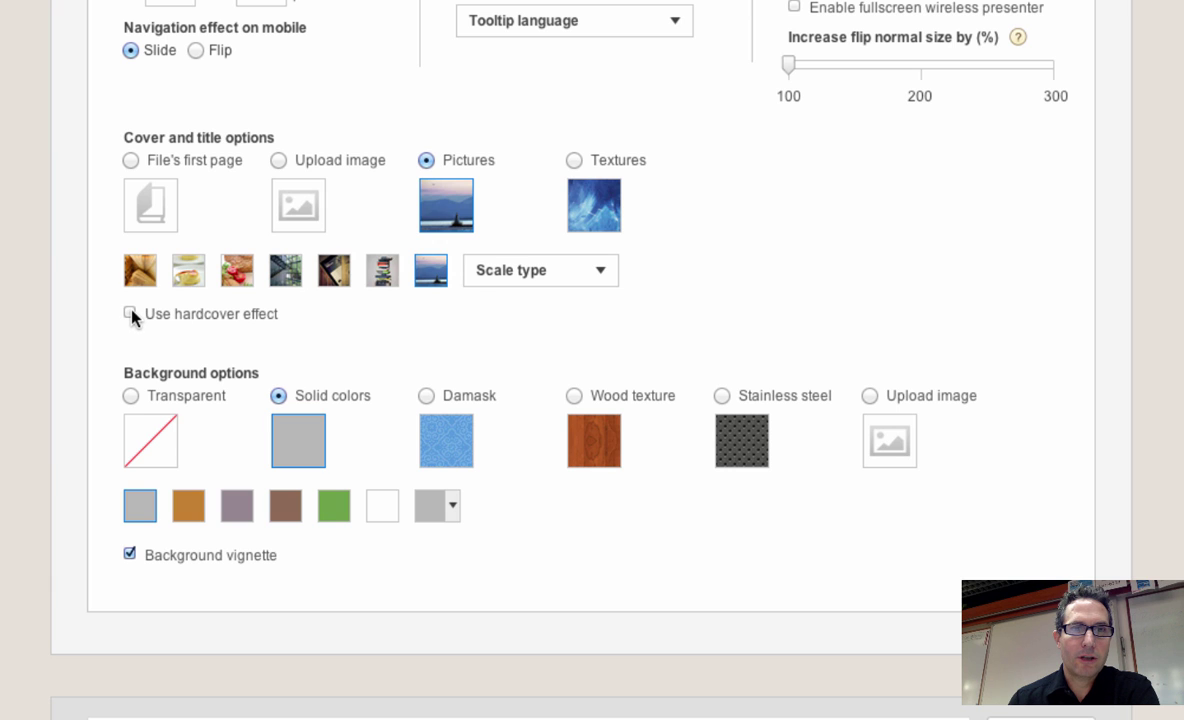
click(130, 313)
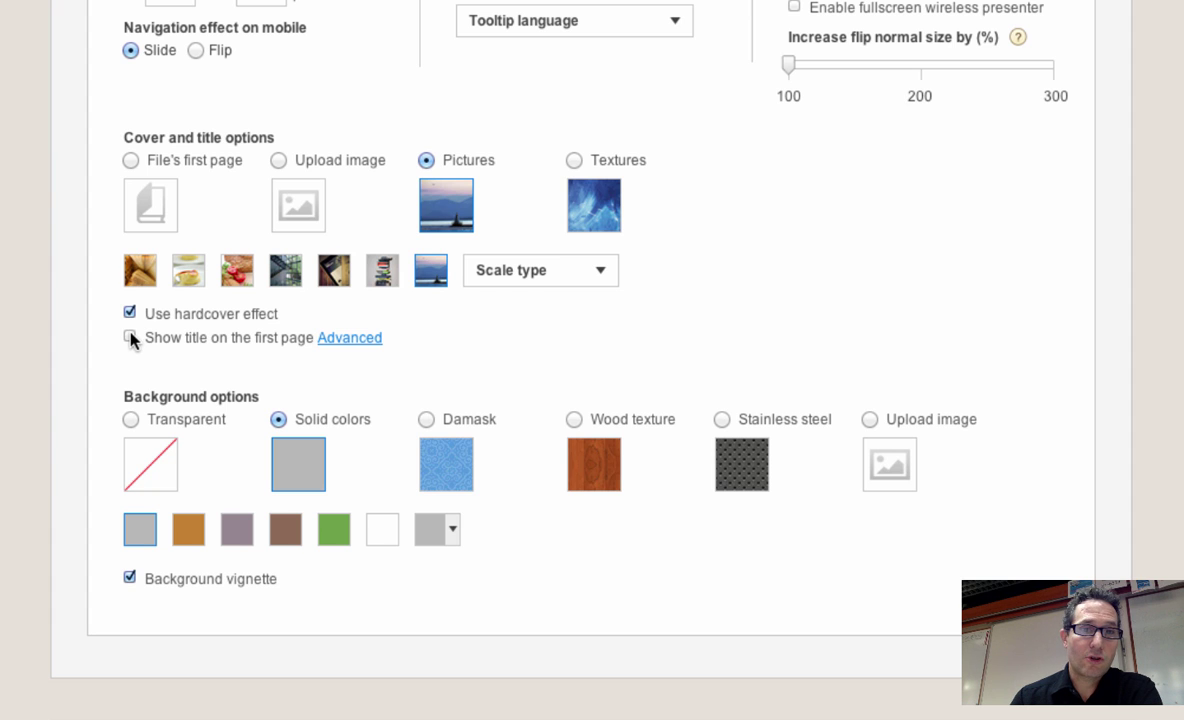
Show the title 'The Pangolin' on the first page and add the author byline.
click(130, 337)
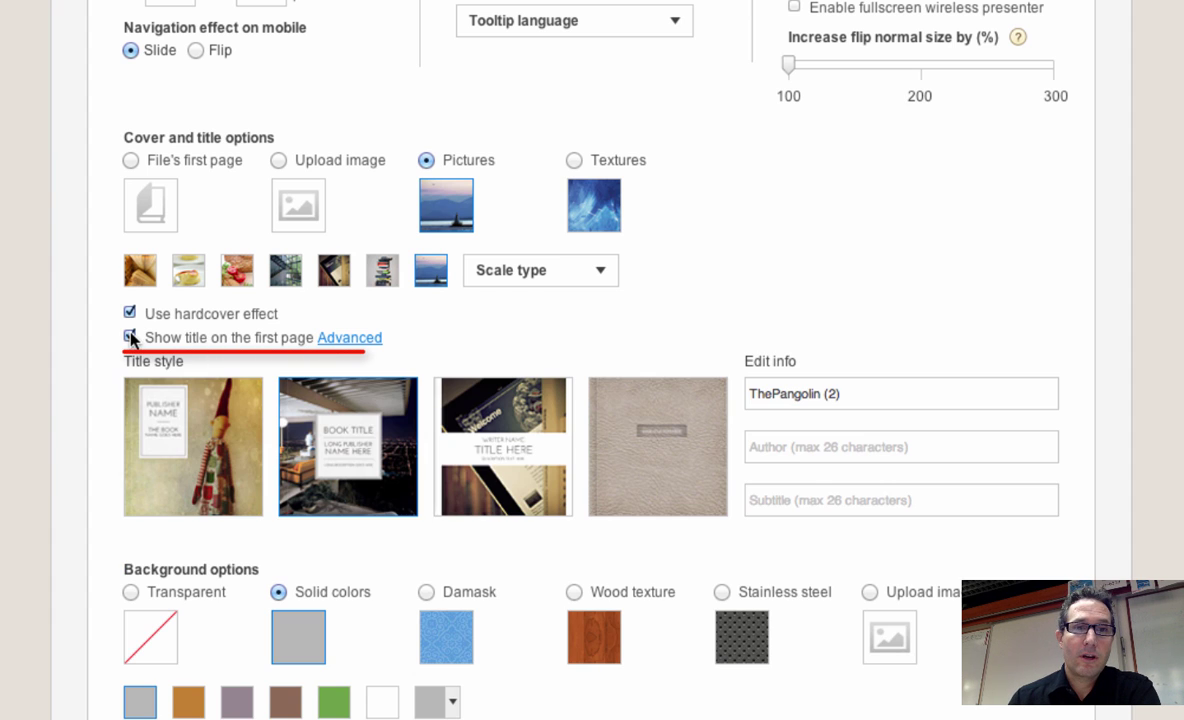
click(771, 393)
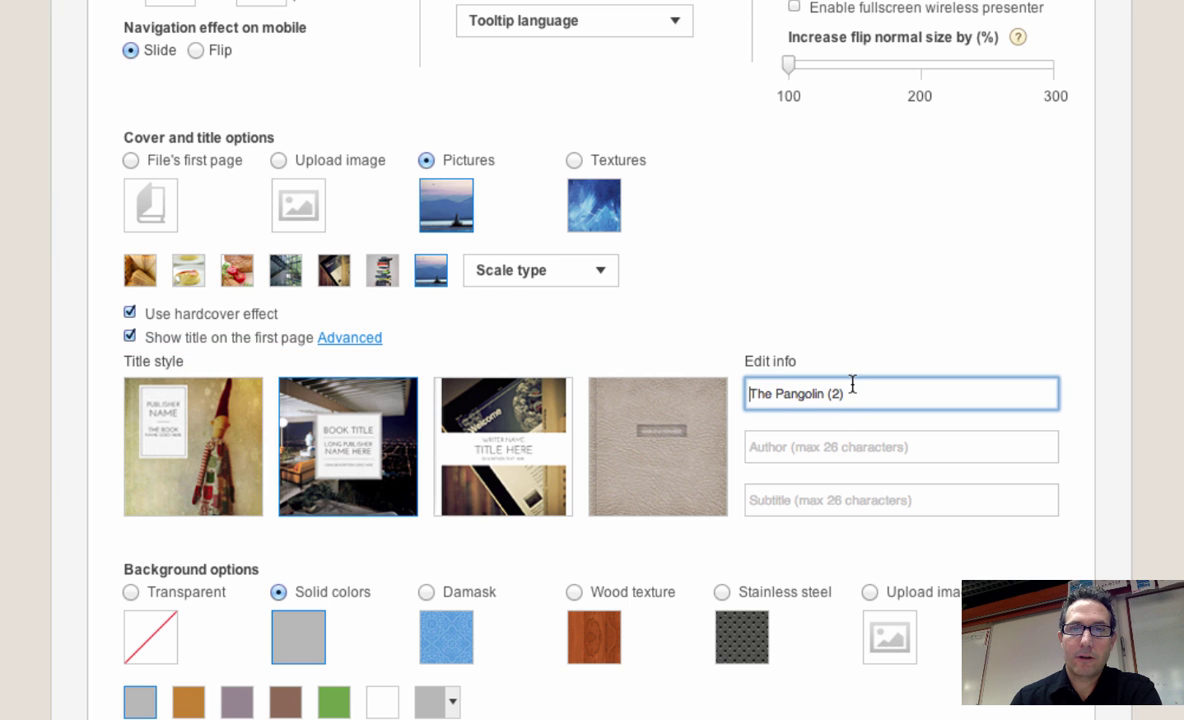
key(BackSpace)
key(BackSpace)
click(900, 446)
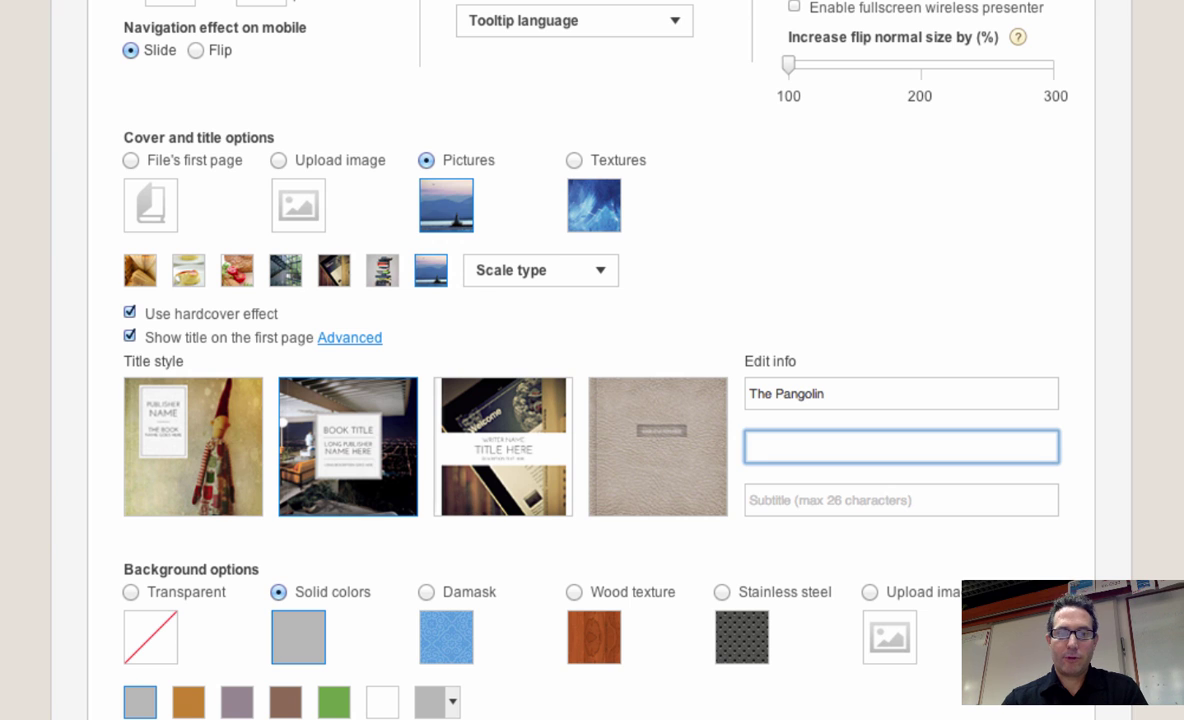
text(By Keith)
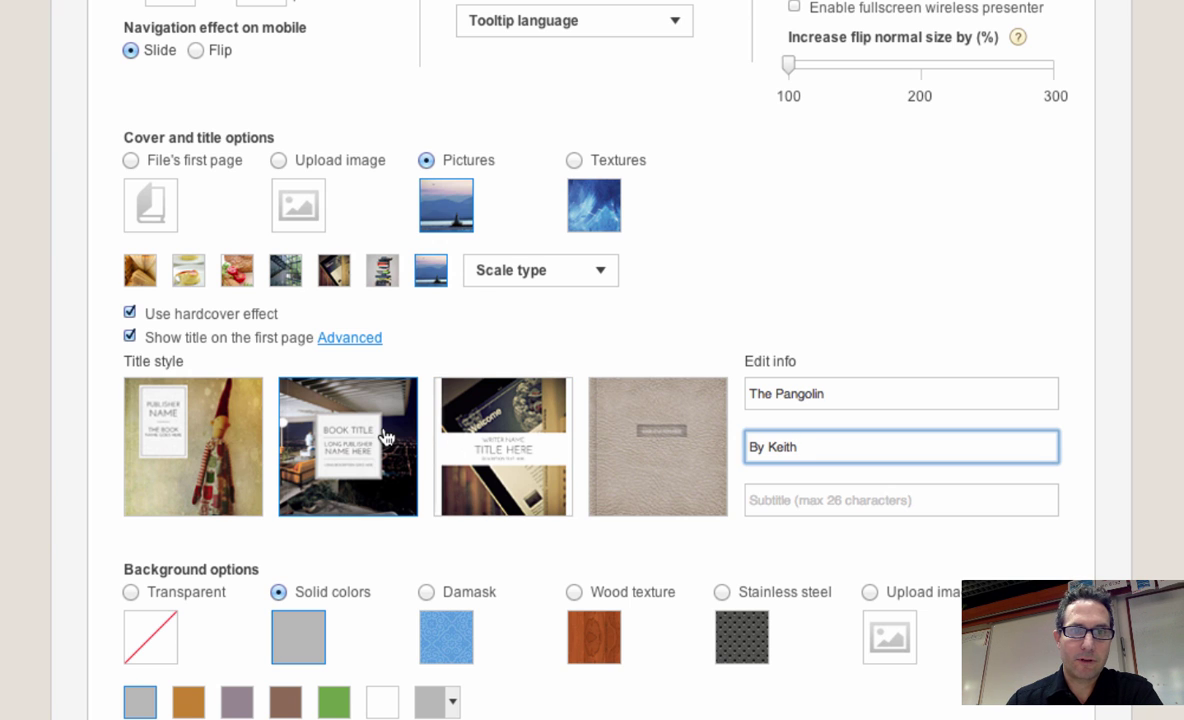
scroll(603, 286, up, 6)
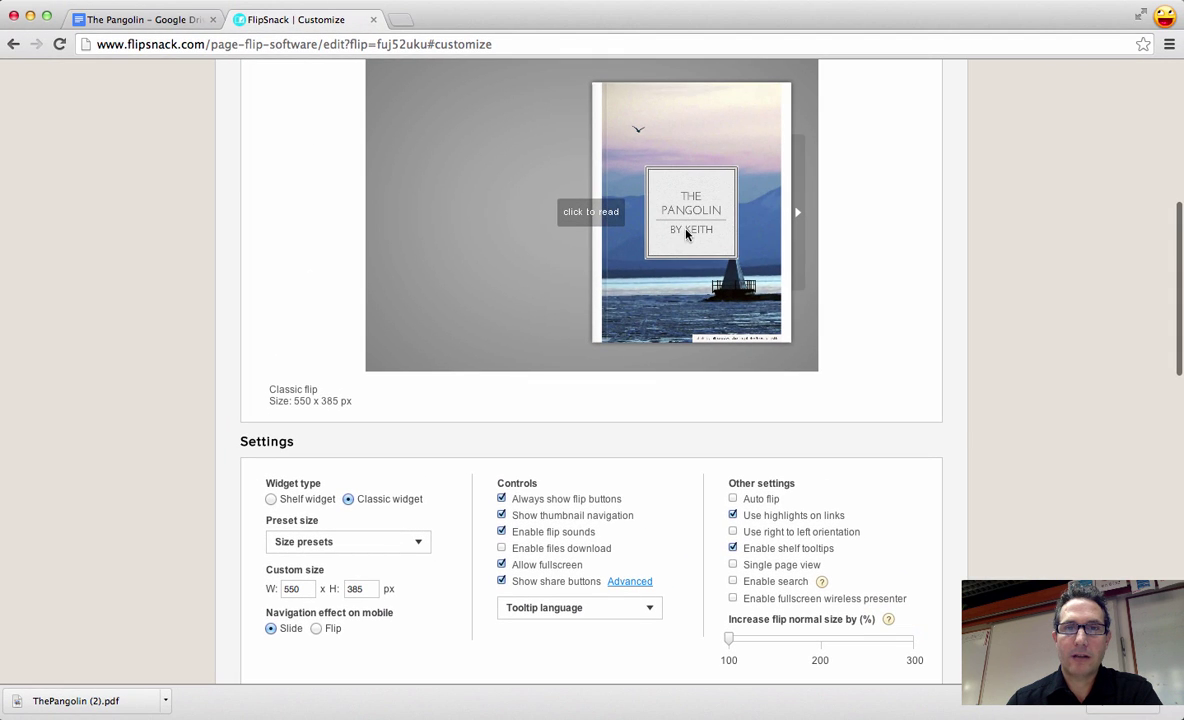
scroll(686, 234, down, 5)
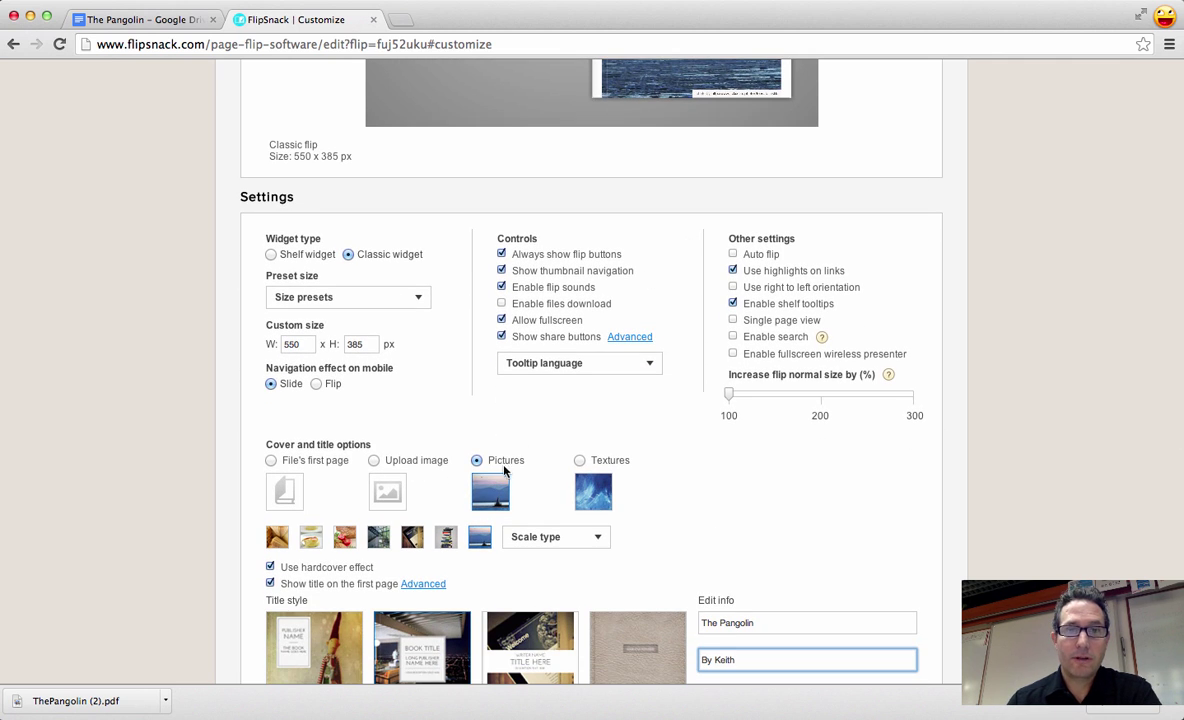
Set the cover source to an uploaded image, pangolin.jpg from the Desktop.
click(579, 460)
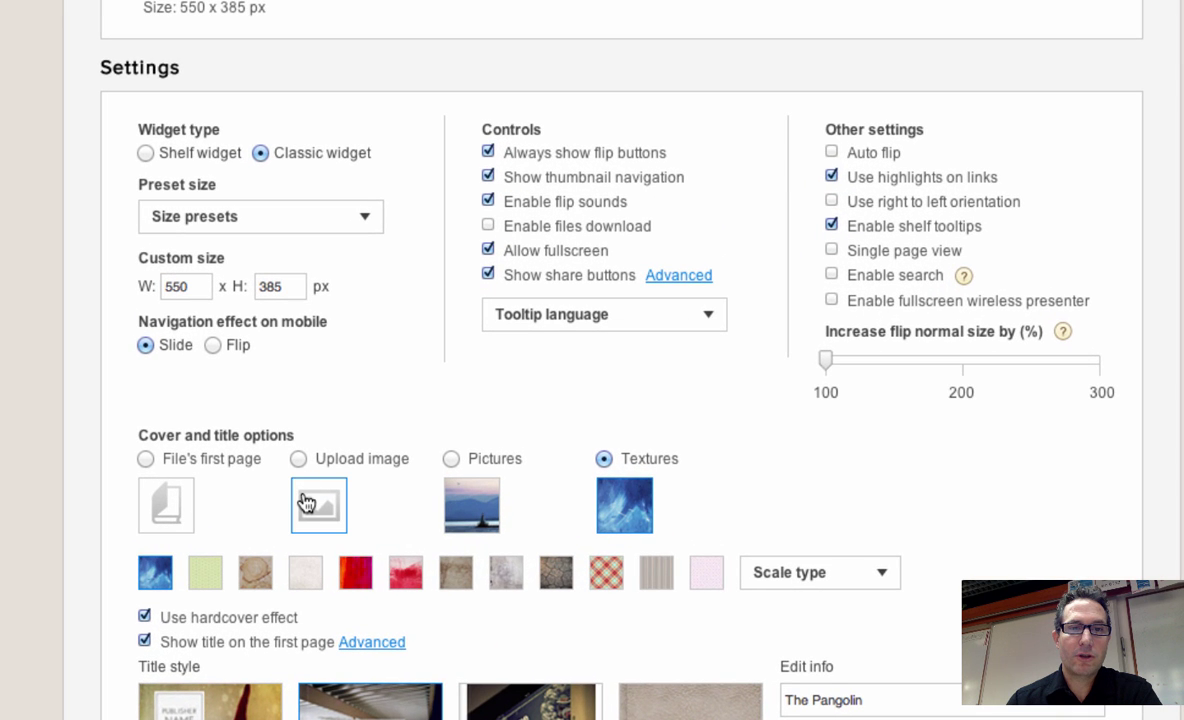
click(306, 503)
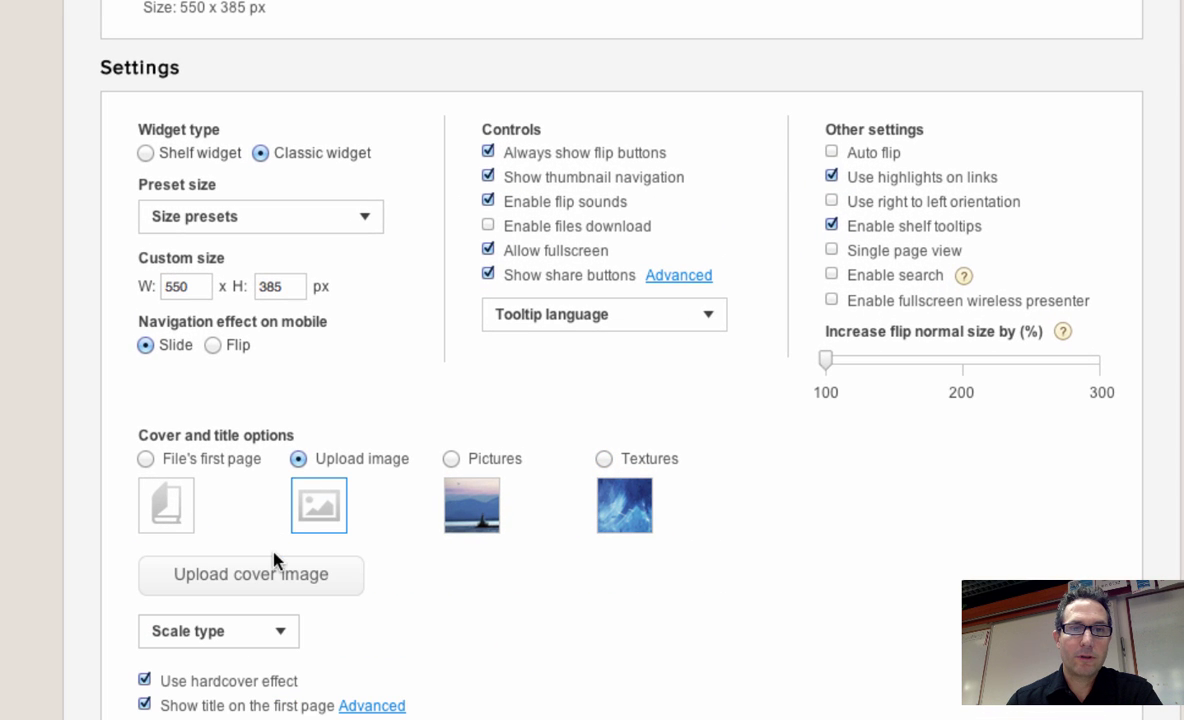
click(259, 577)
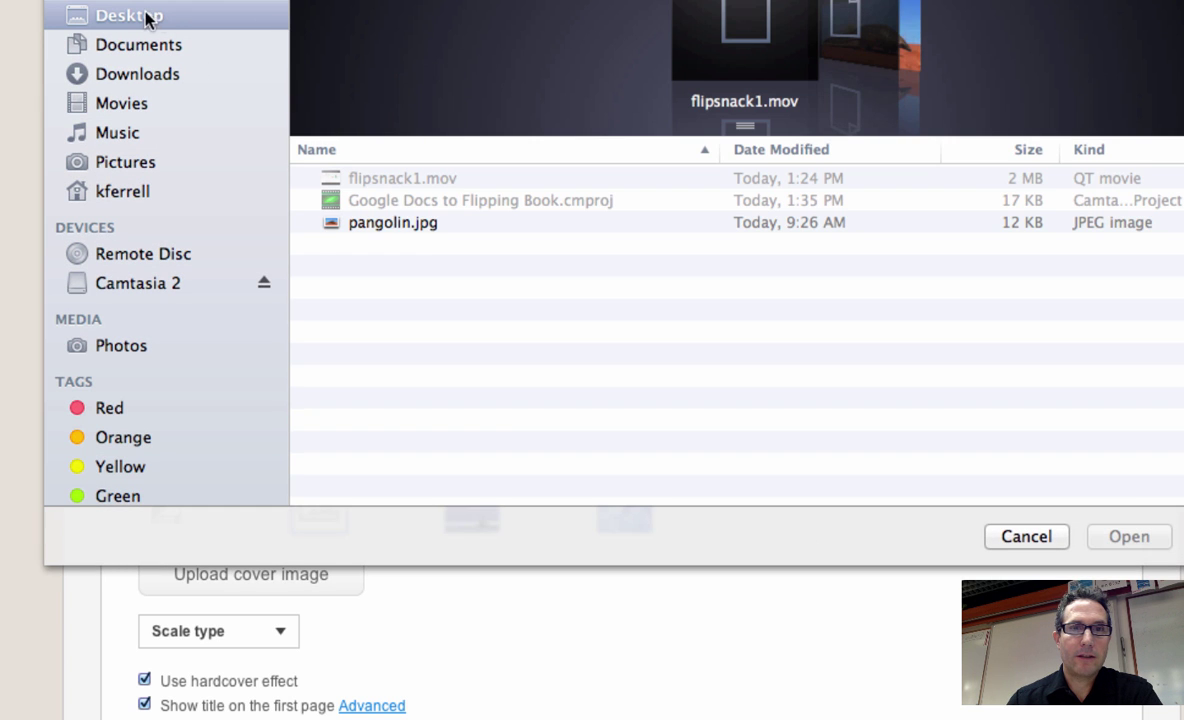
click(400, 224)
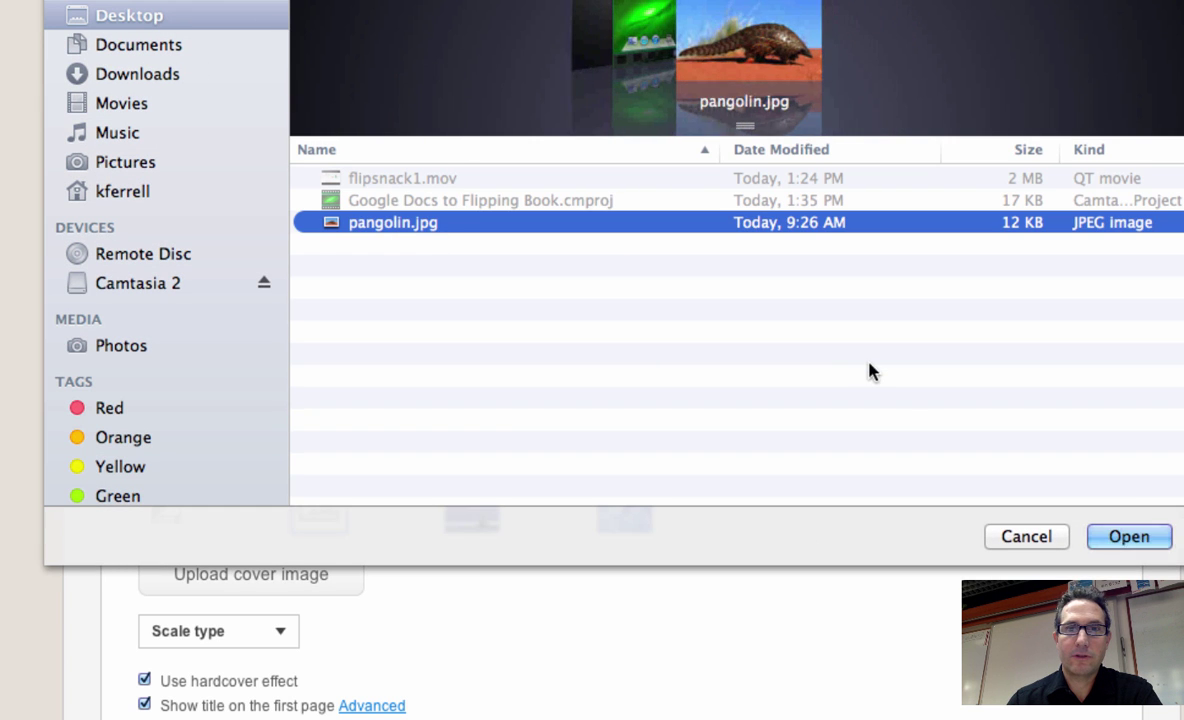
click(1129, 537)
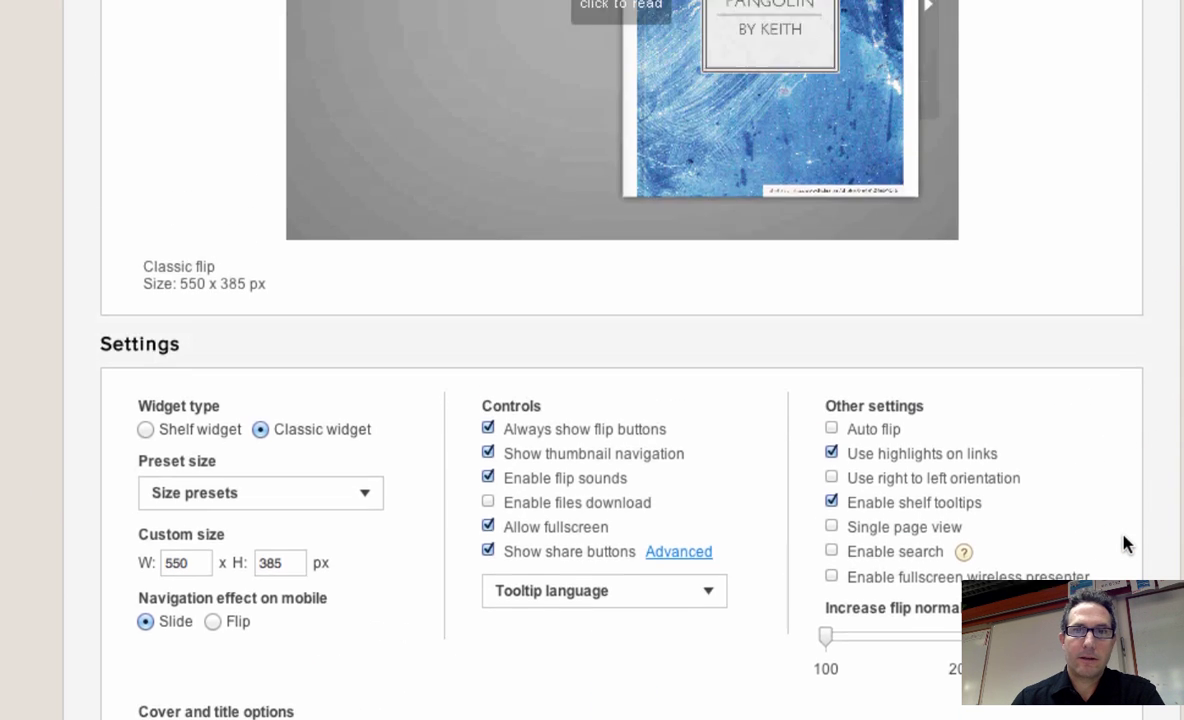
Page the book preview to the dedication spread and back to the pangolin cover.
scroll(1123, 540, up, 2)
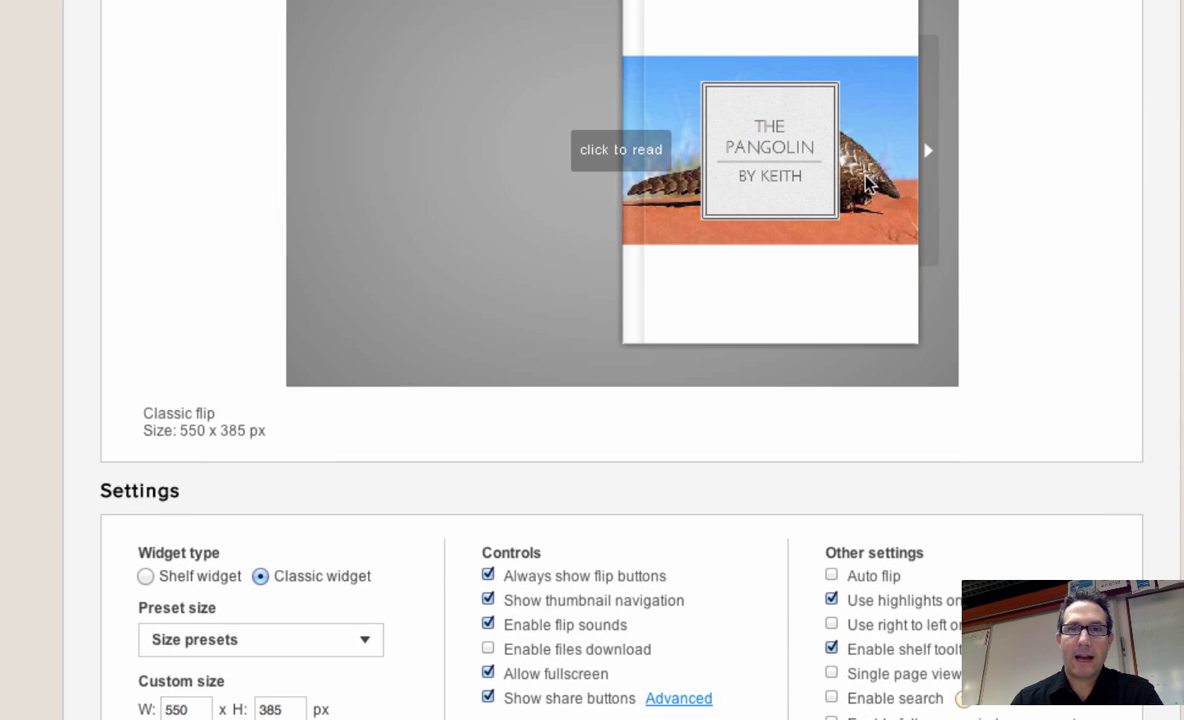
click(926, 155)
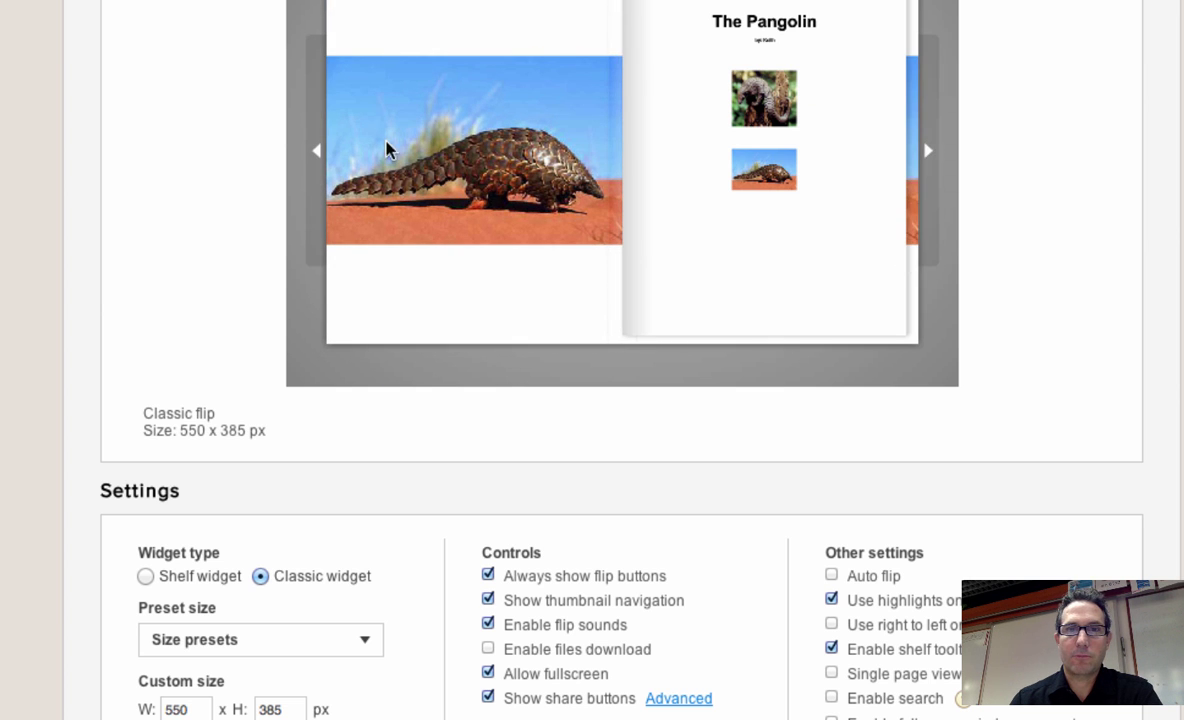
click(923, 152)
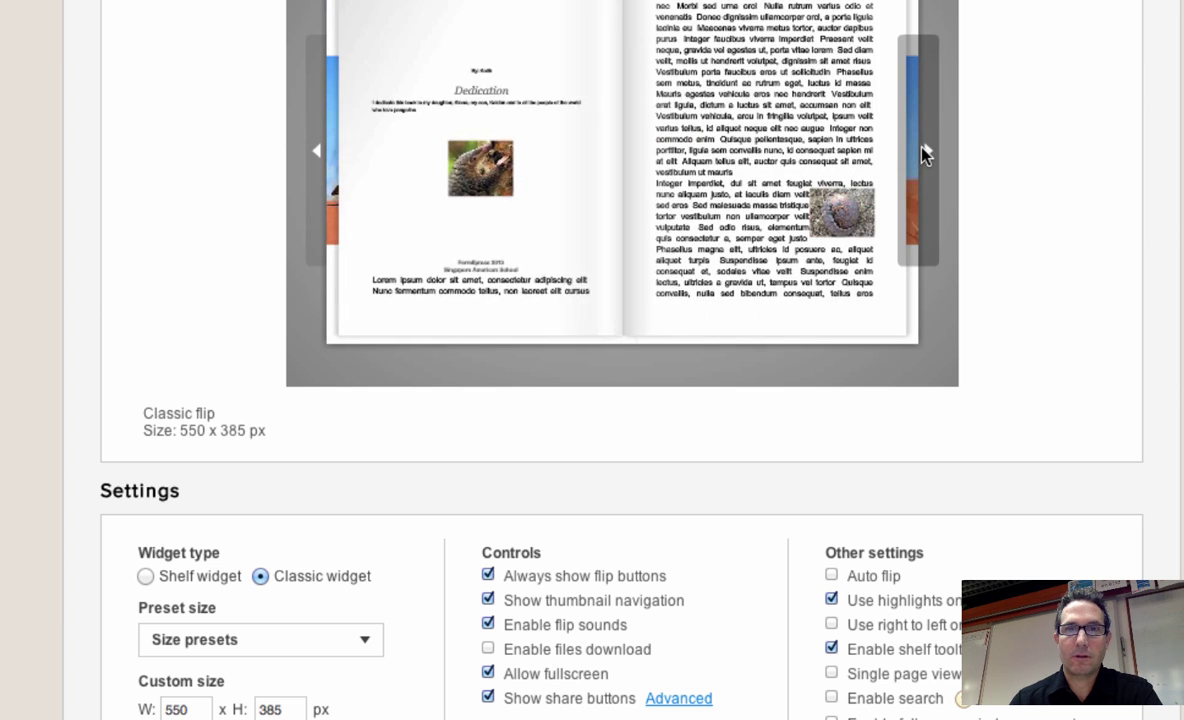
click(322, 127)
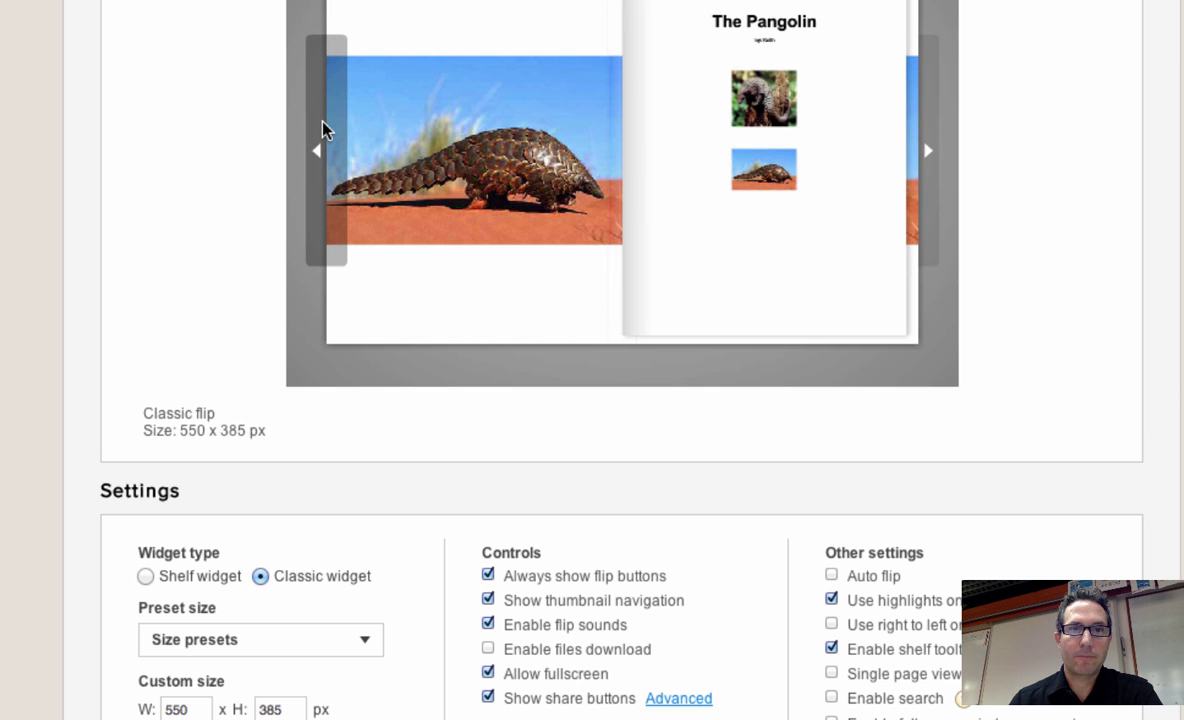
click(322, 127)
scroll(967, 293, down, 3)
scroll(967, 293, down, 10)
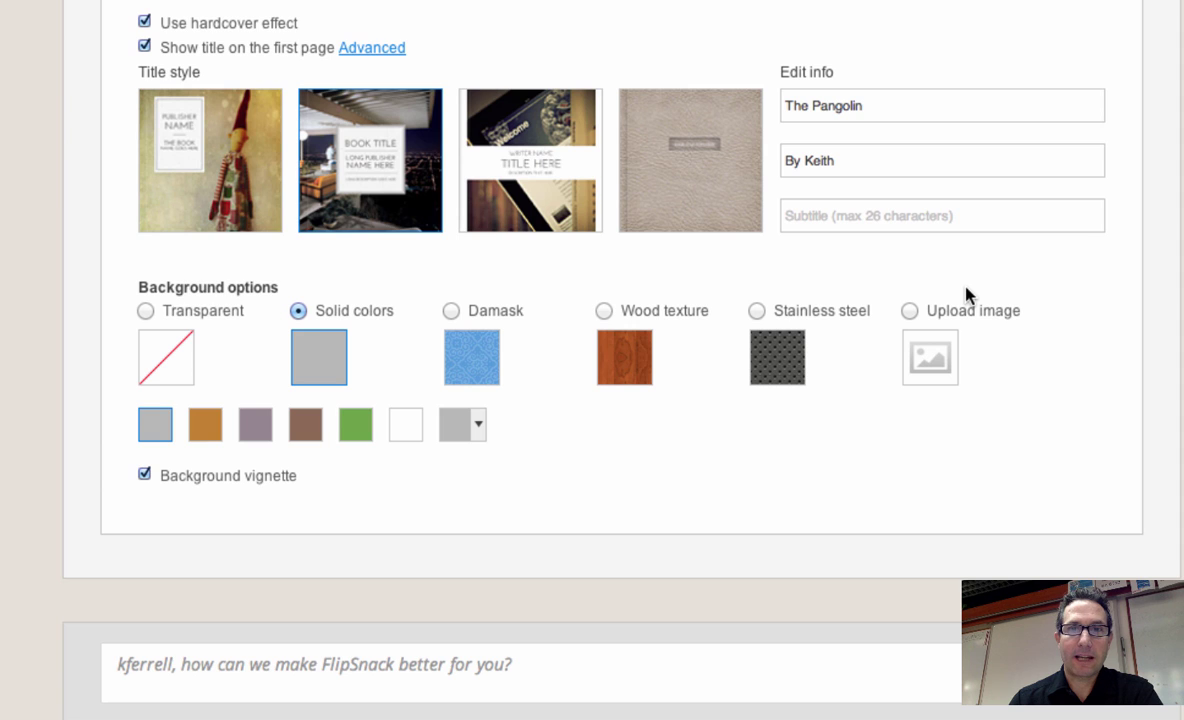
scroll(967, 293, up, 2)
scroll(966, 290, down, 4)
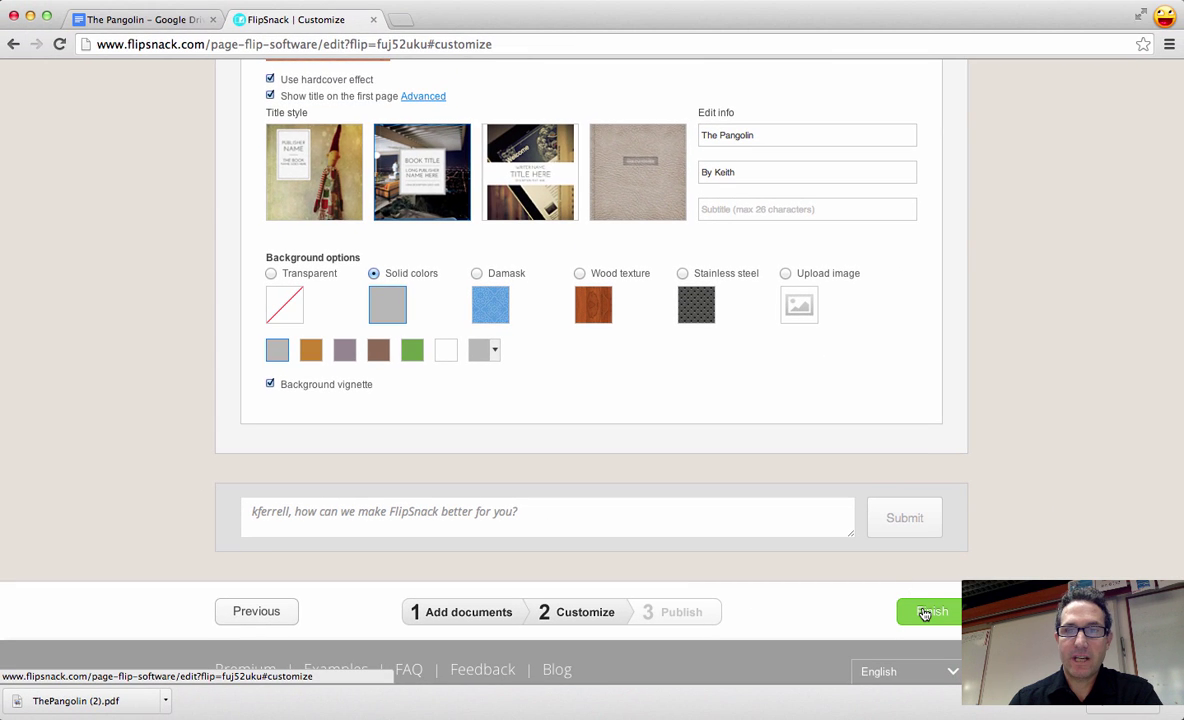
Publish the pangolin book and copy its free, watermarked iframe embed code.
click(924, 614)
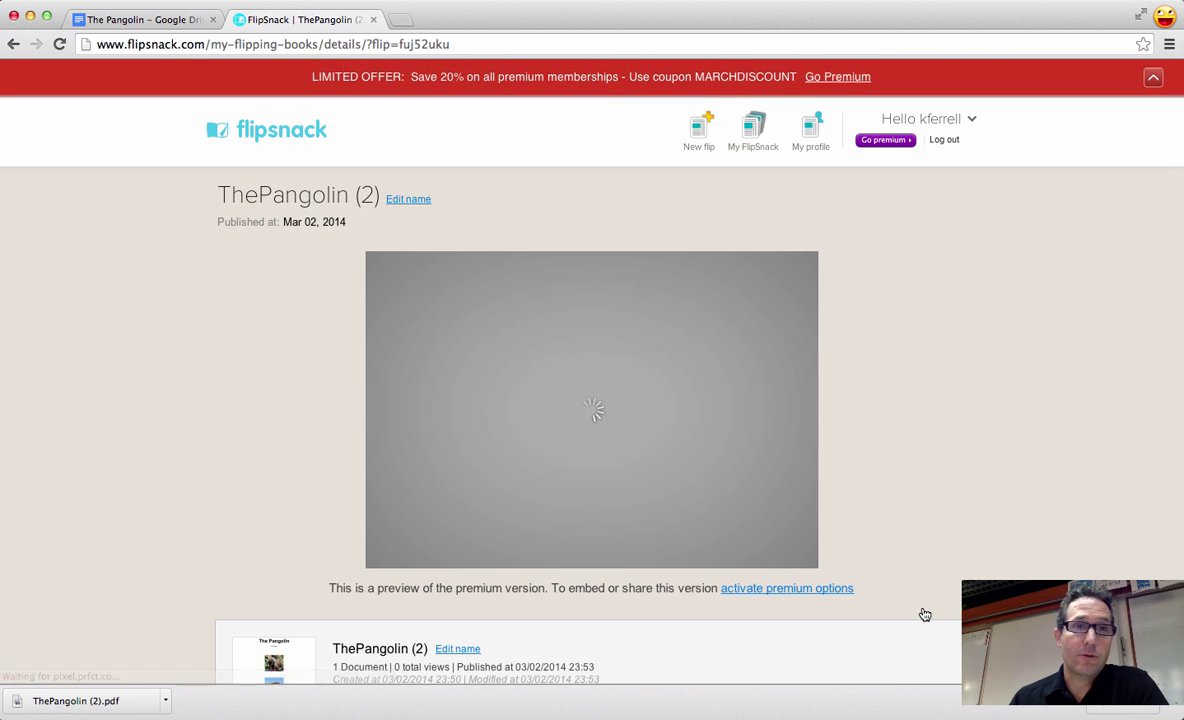
scroll(925, 614, down, 4)
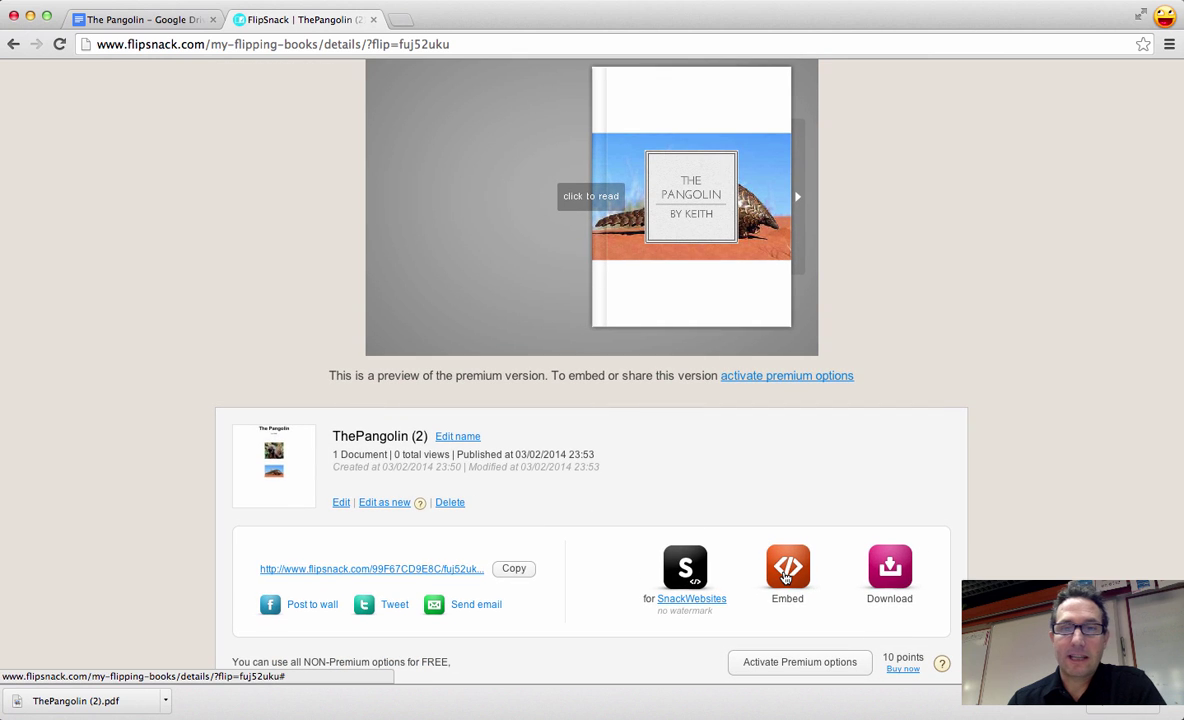
click(786, 570)
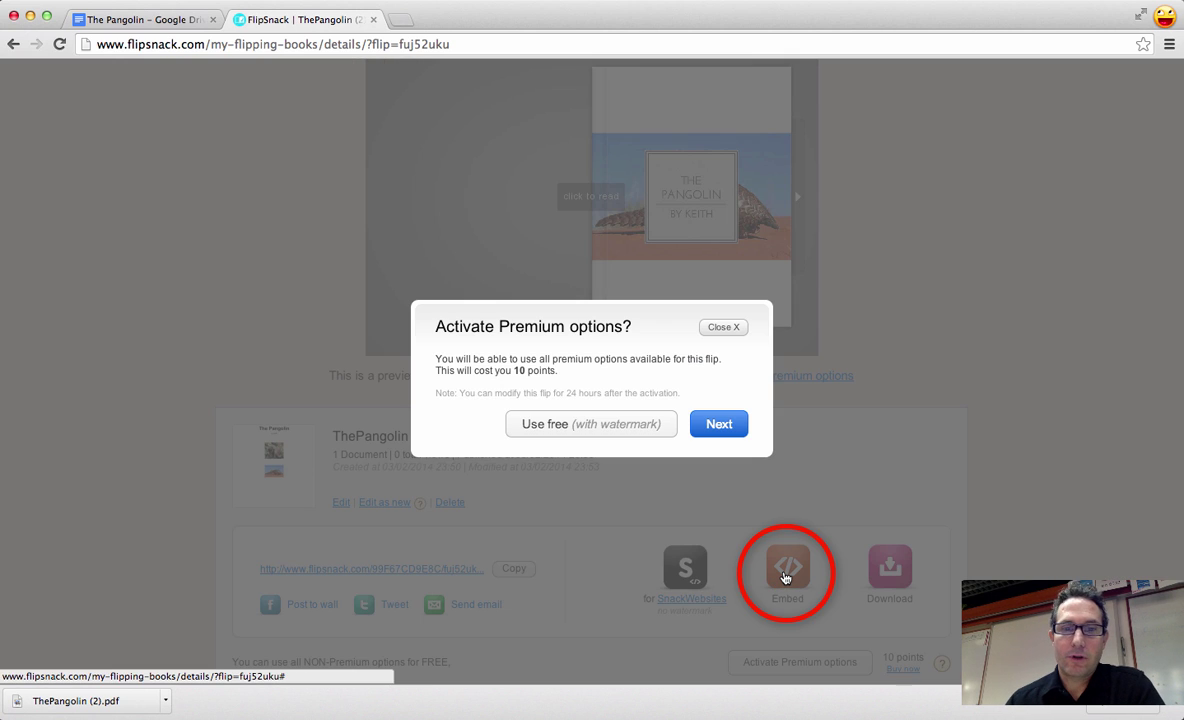
click(577, 432)
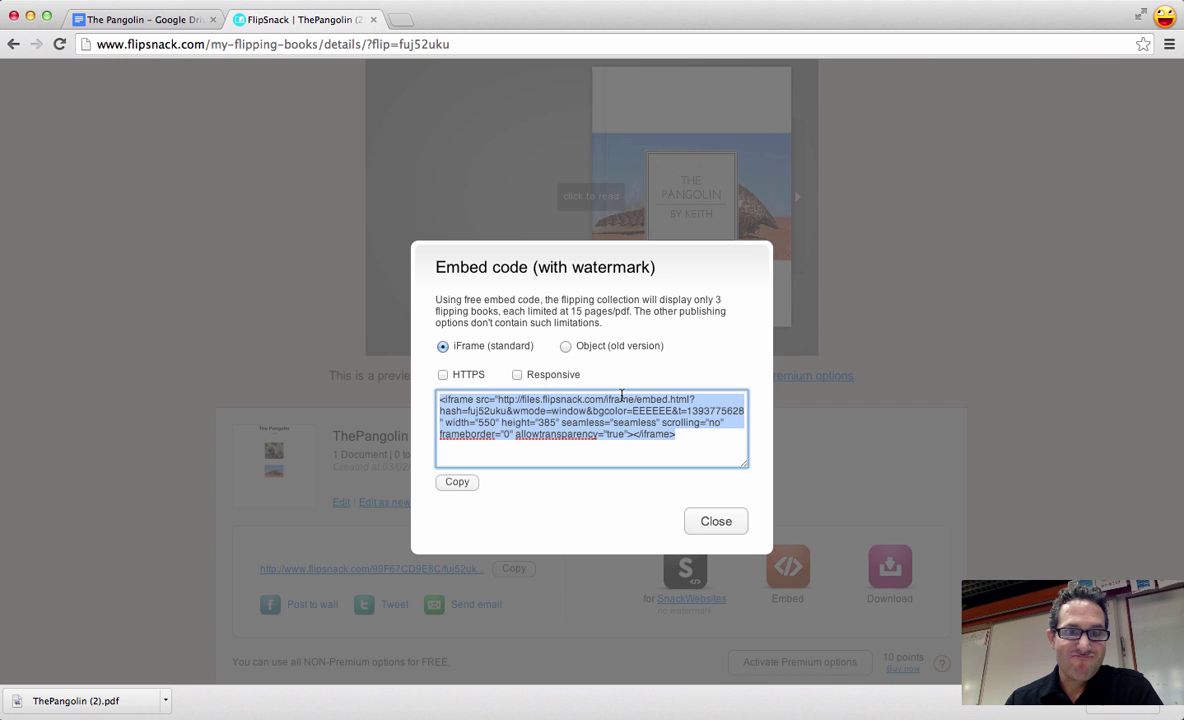
click(459, 483)
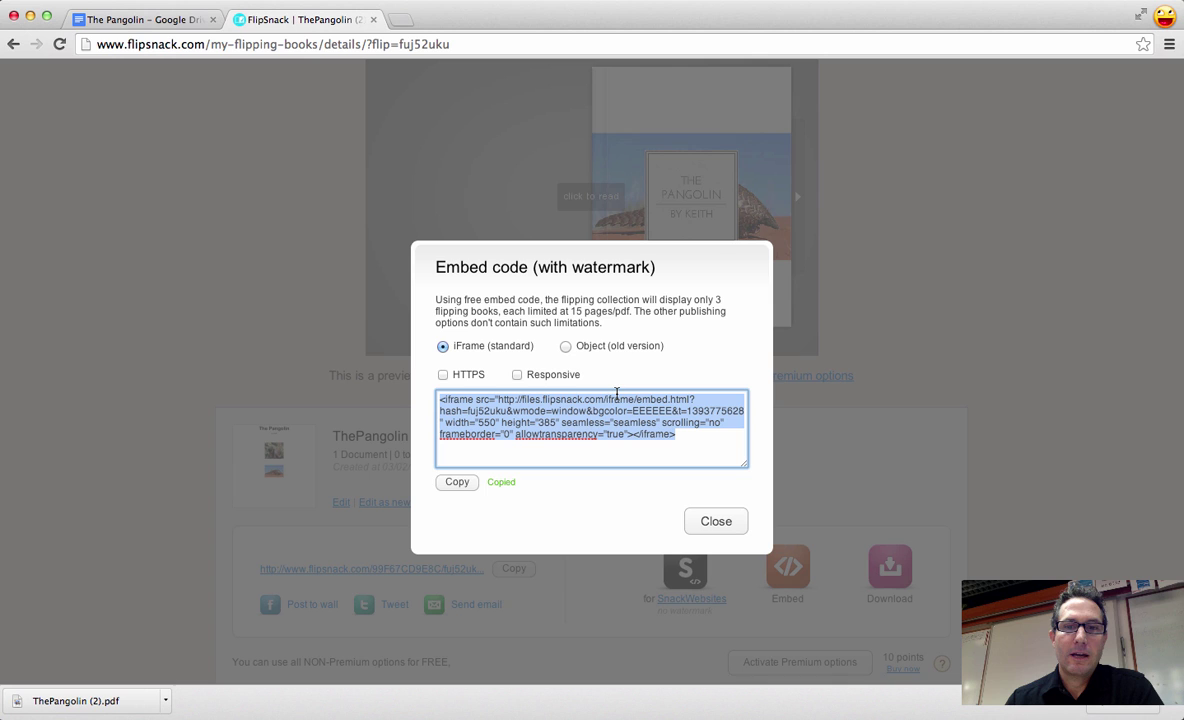
click(714, 523)
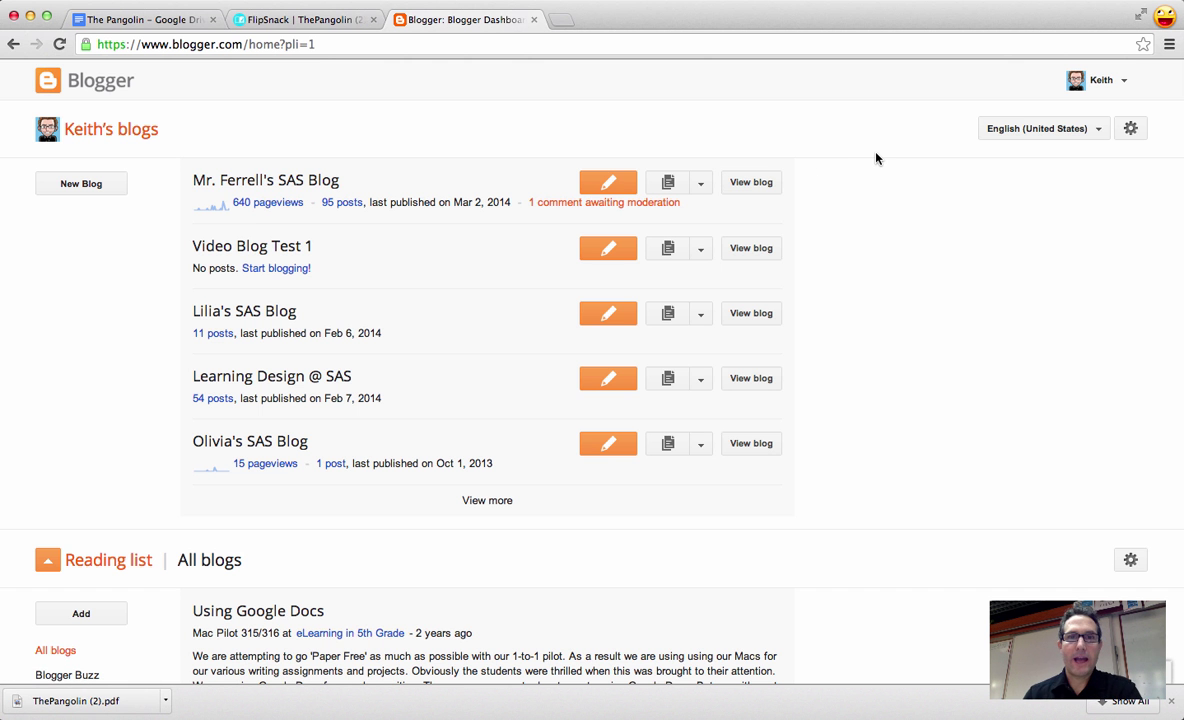
Start a new post on the first blog and delete all its default HTML source.
click(605, 188)
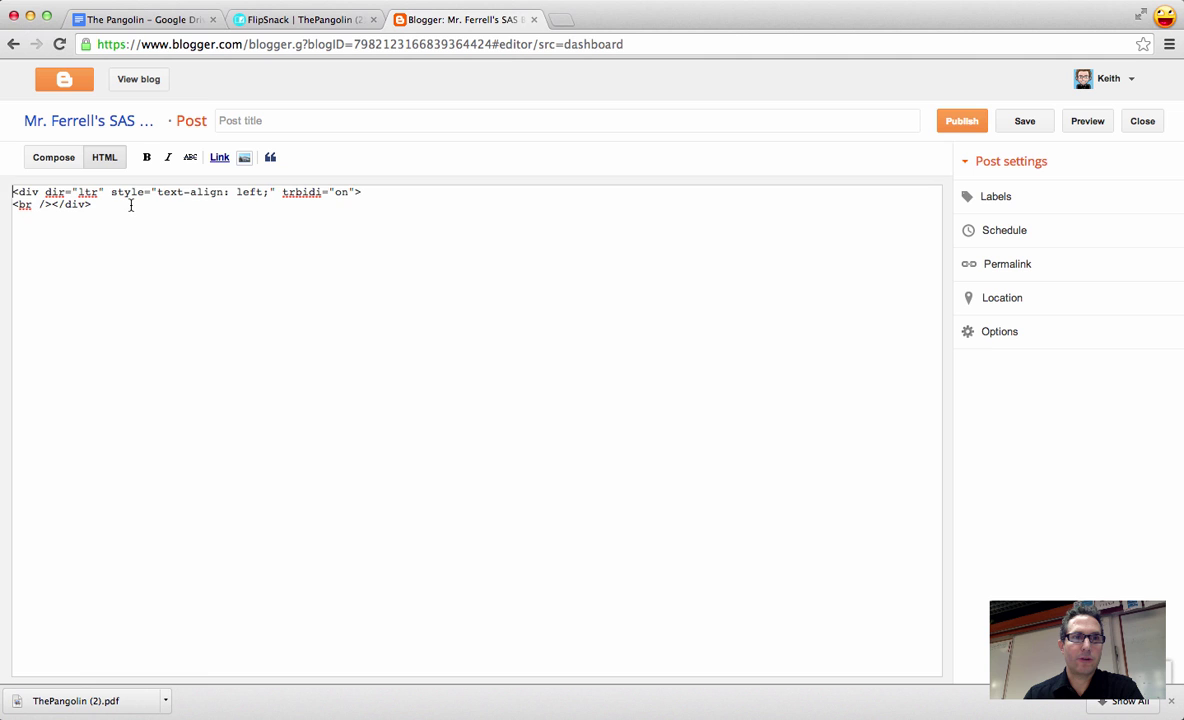
drag(130, 205, 3, 186)
key(BackSpace)
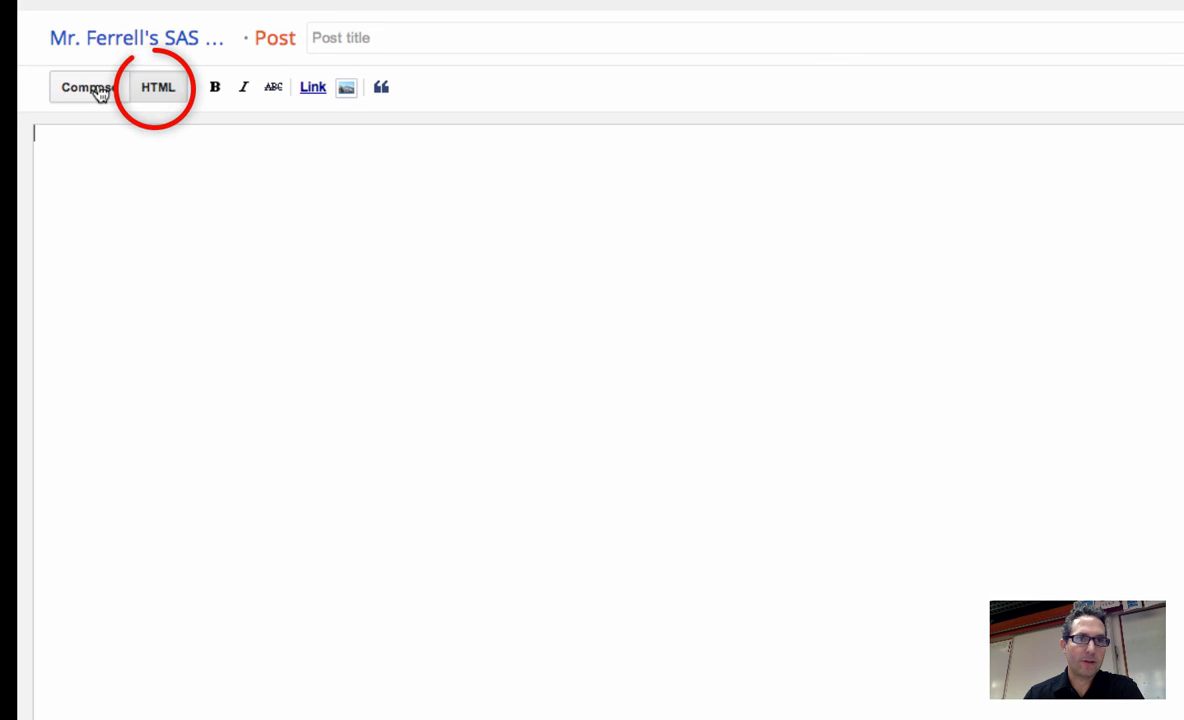
click(99, 93)
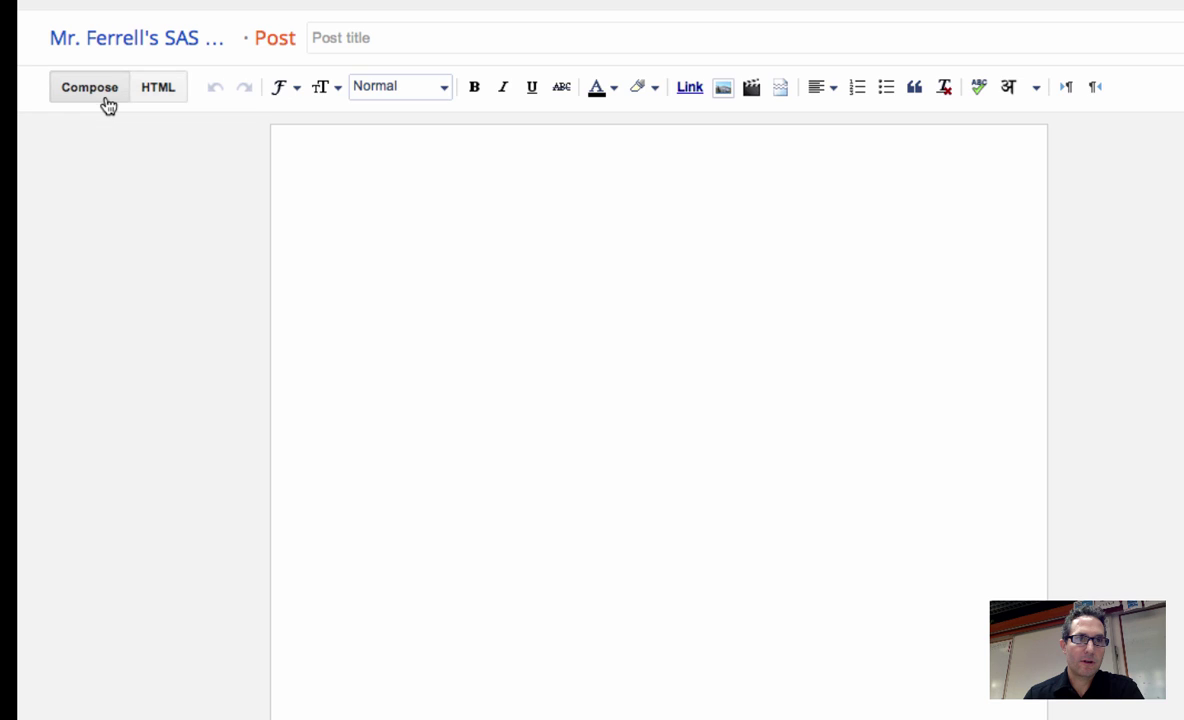
click(167, 90)
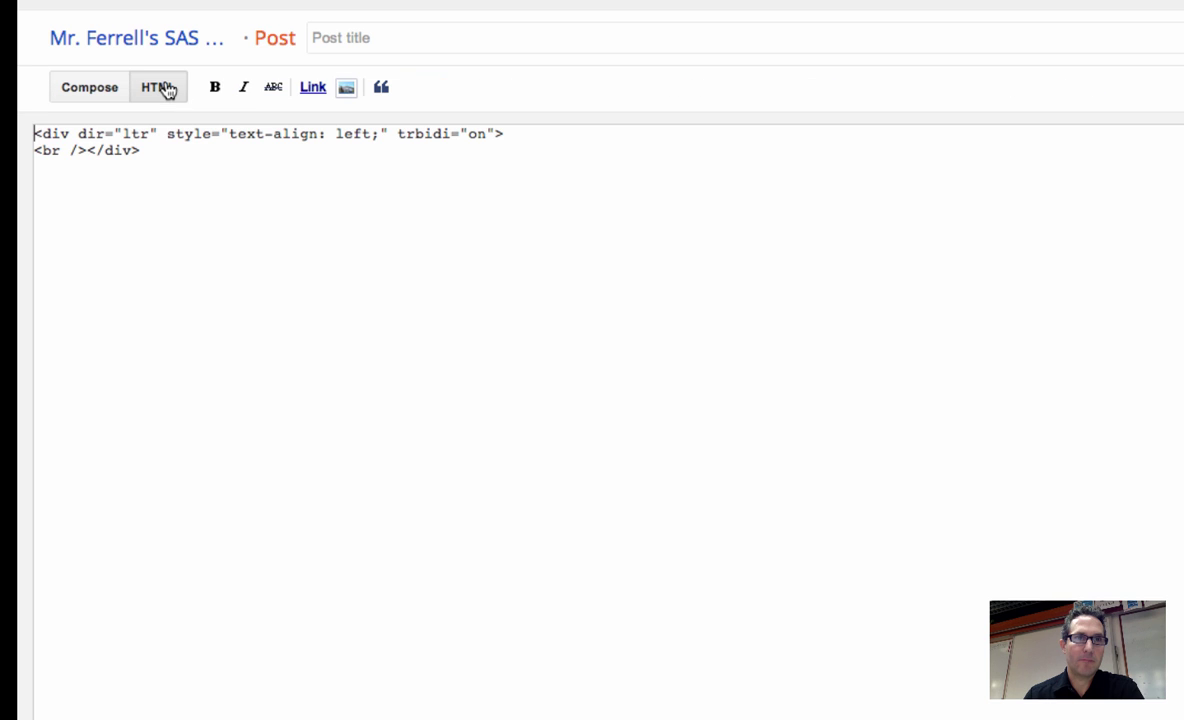
drag(153, 142, 26, 107)
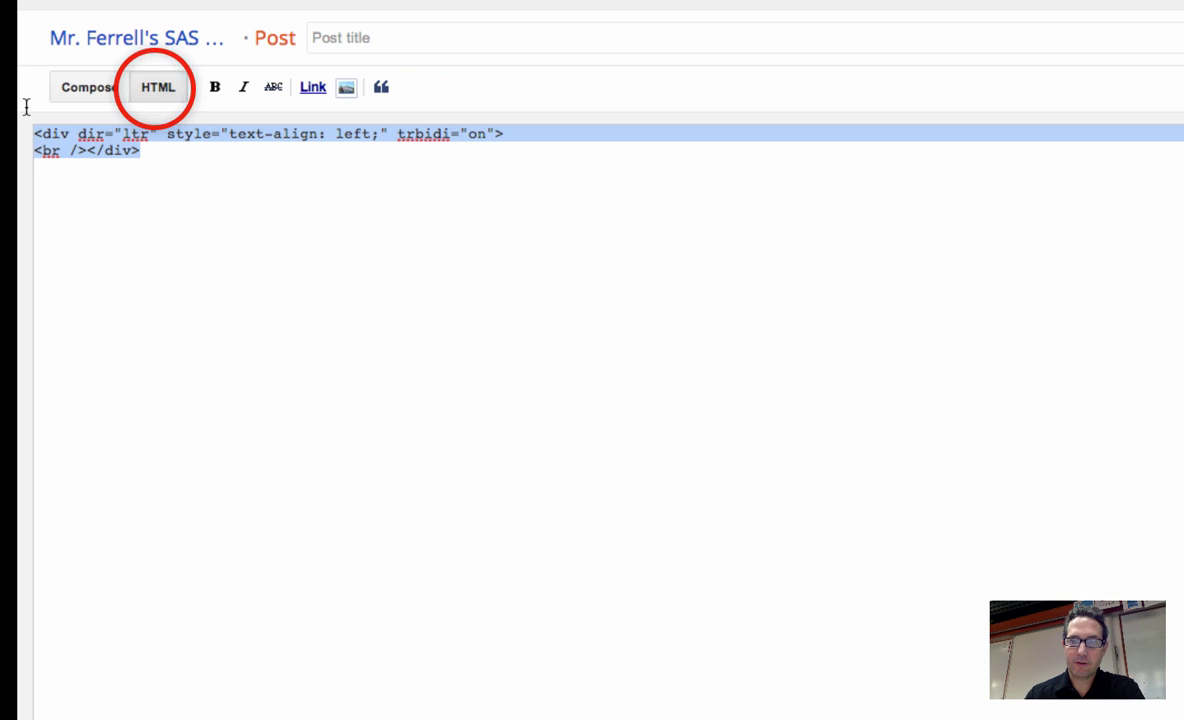
key(BackSpace)
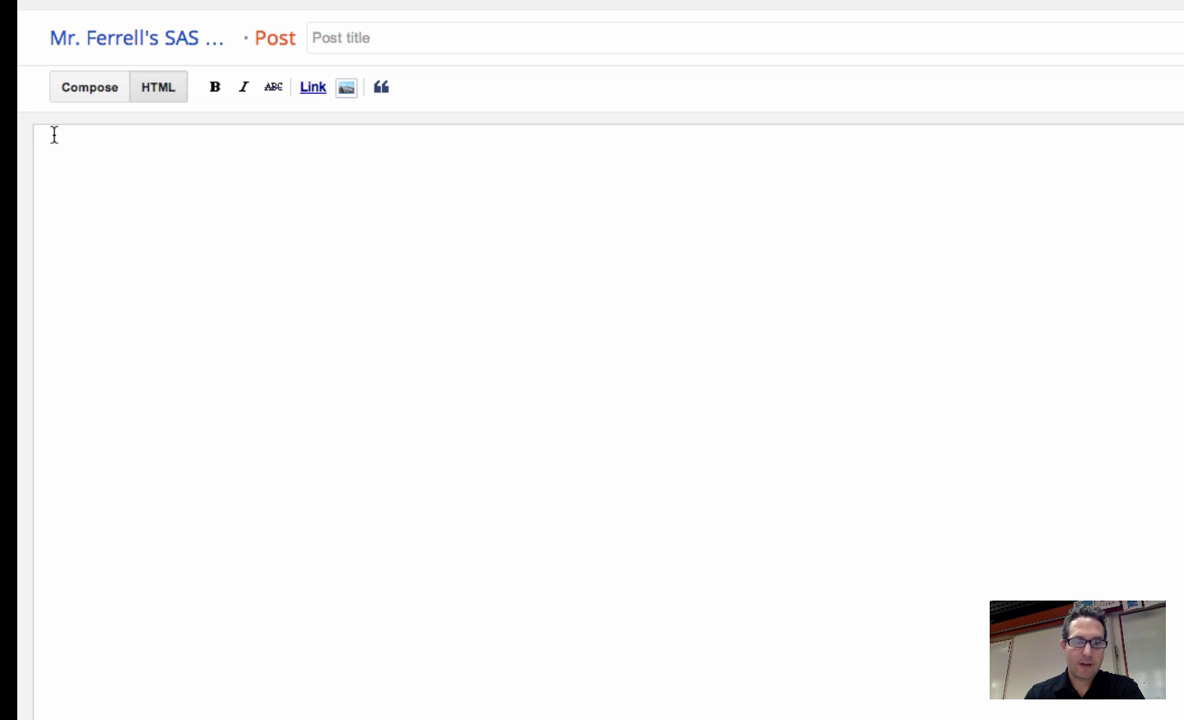
Paste the FlipSnack embed code, title the post 'Flipsnack about Pangolins' and label it gr3.
key(super+v)
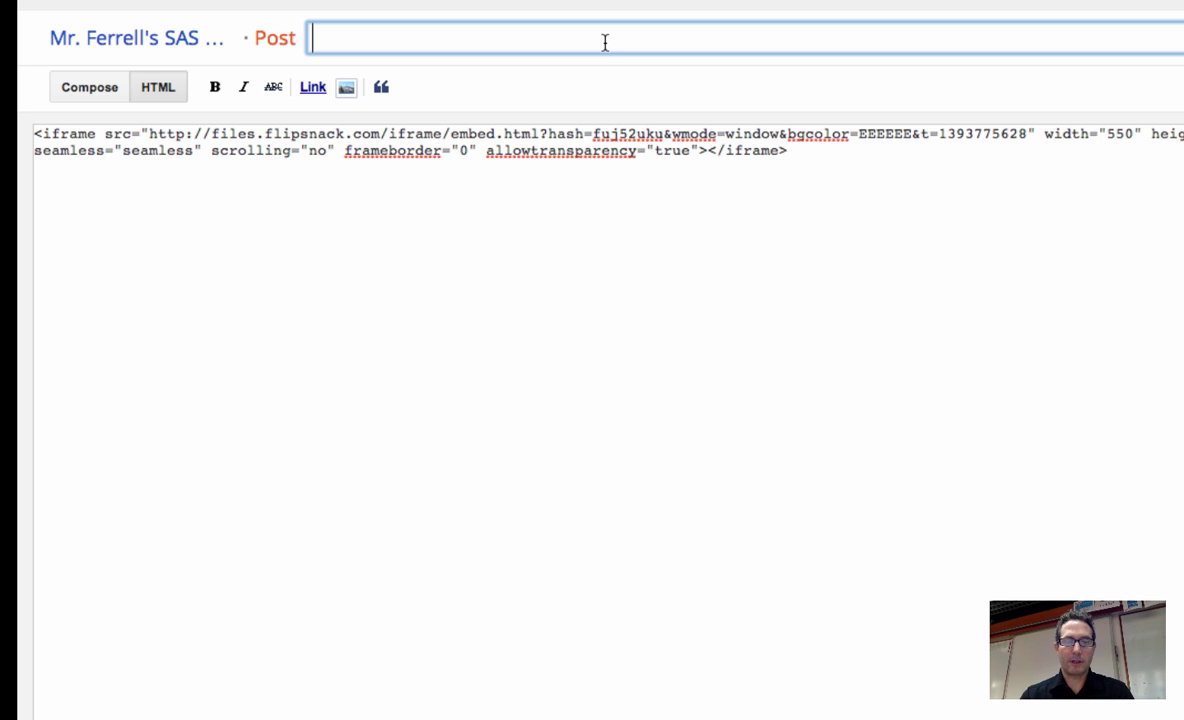
text(Fk)
text(ipsnack about)
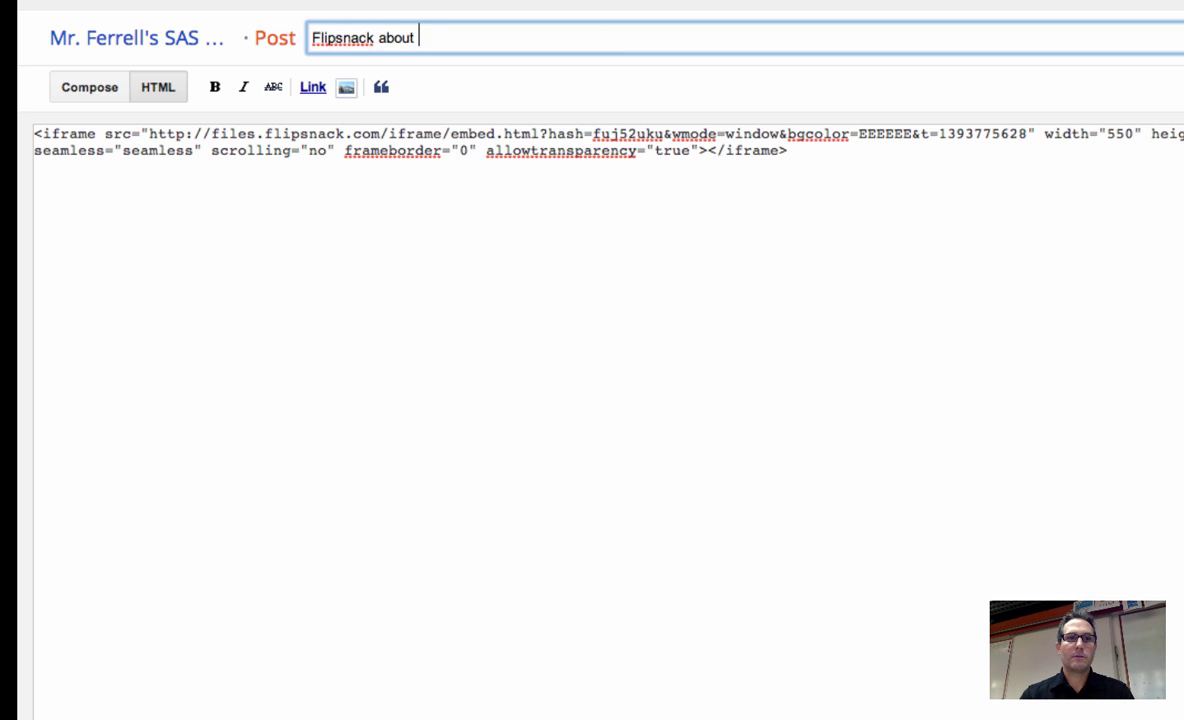
text( Pangolins)
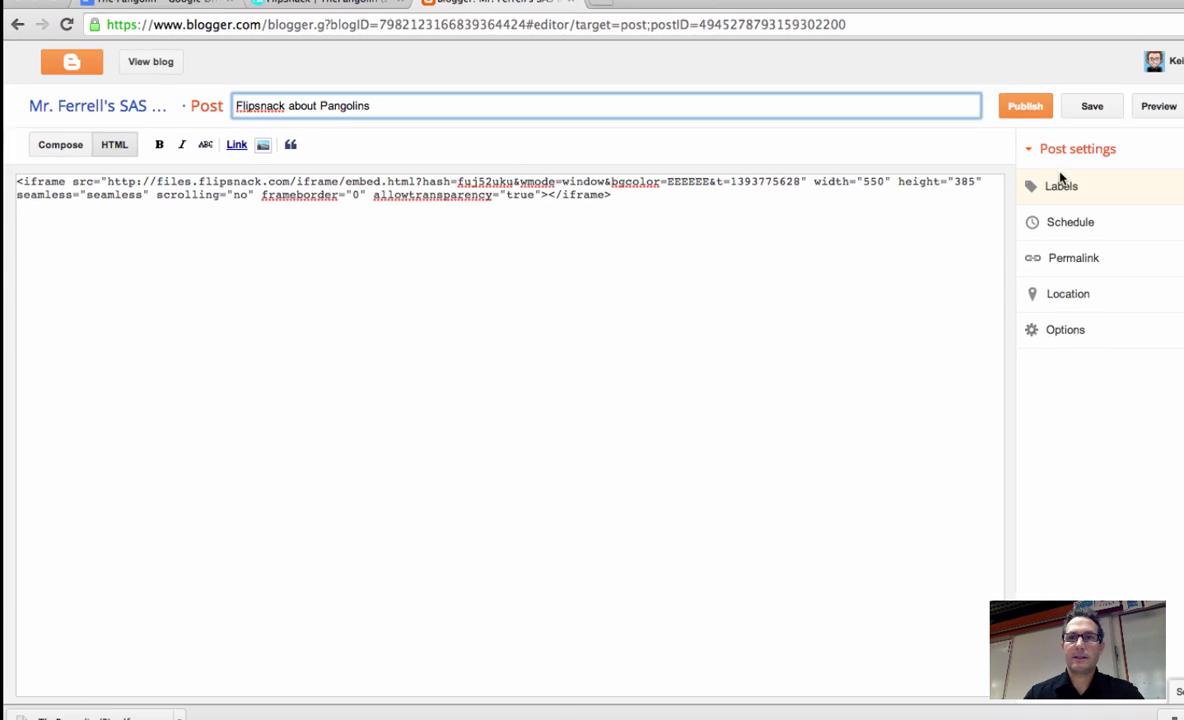
click(1045, 186)
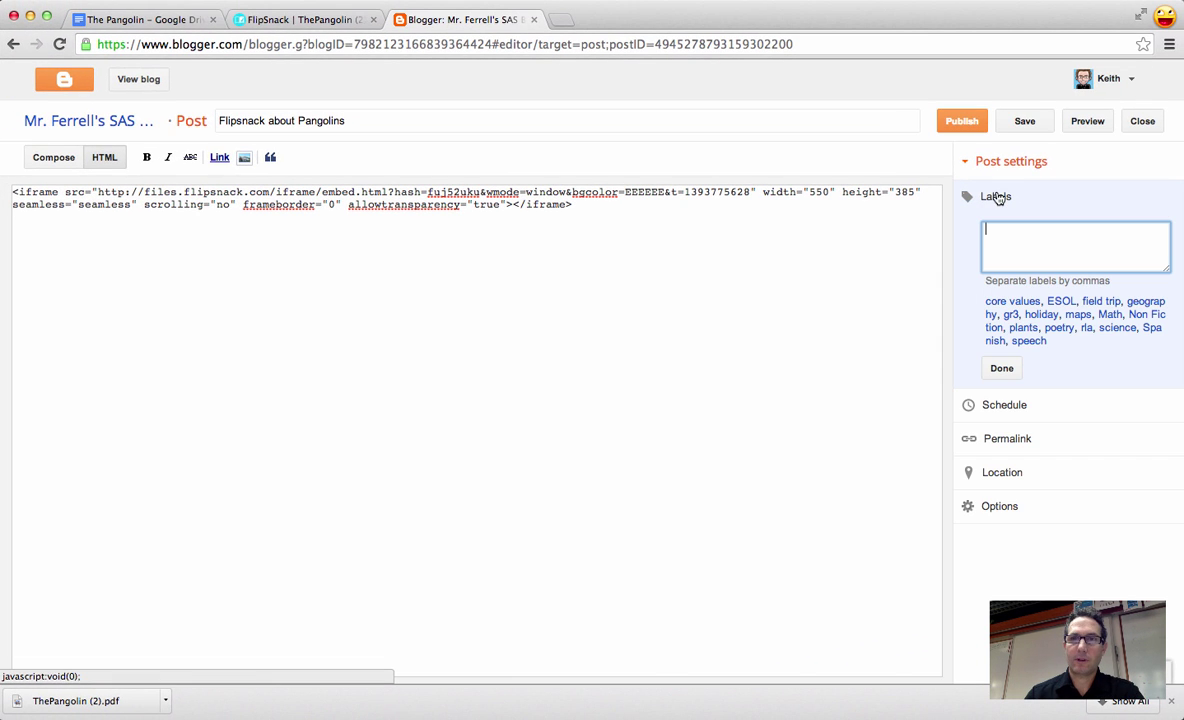
click(1010, 314)
click(1003, 369)
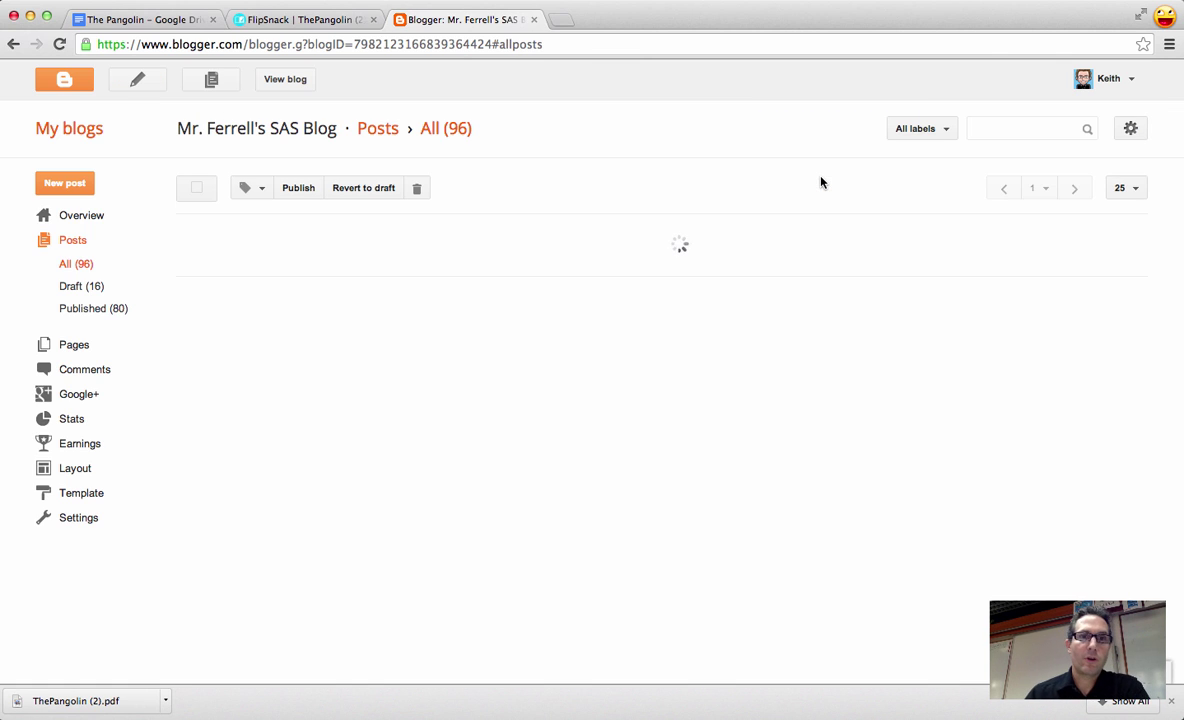
On the live blog, flip the embedded pangolin book forward through its spreads and back one.
click(284, 79)
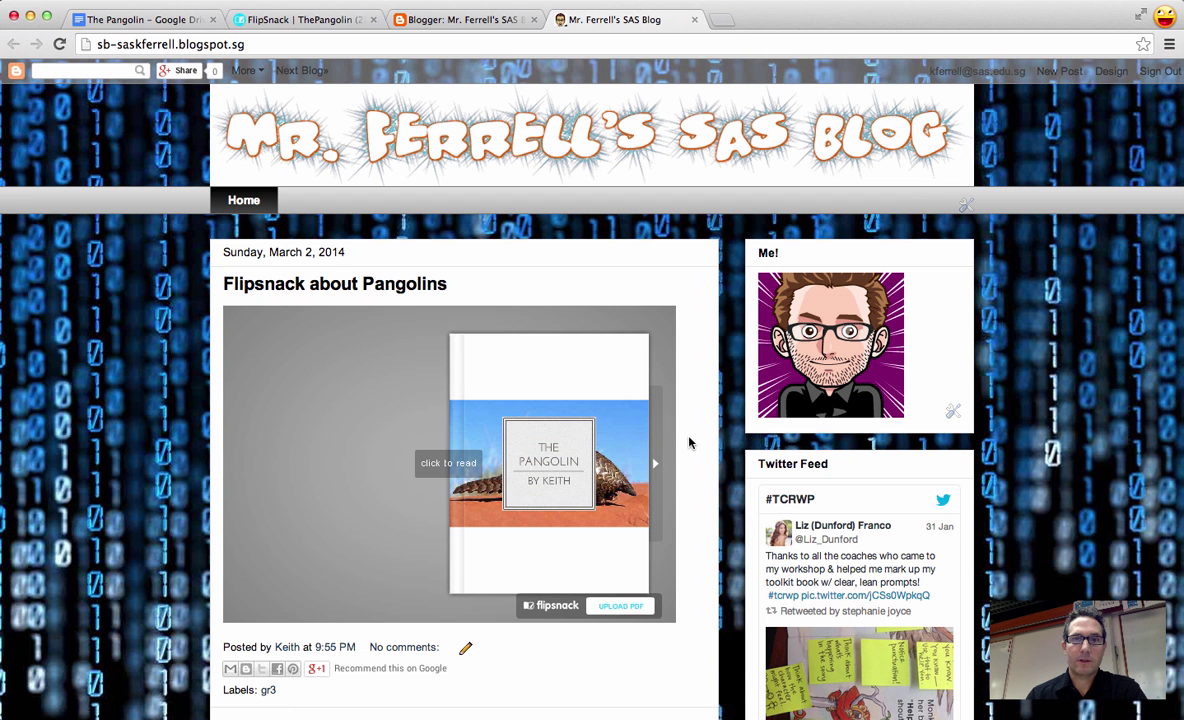
click(655, 462)
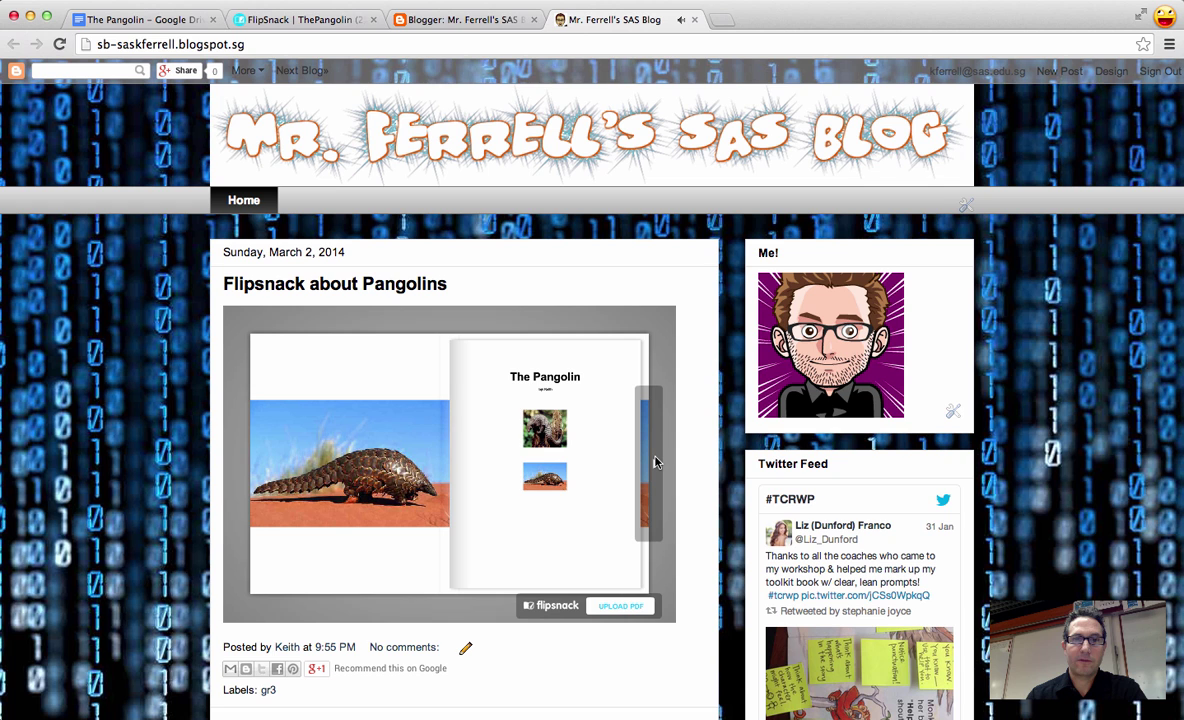
click(655, 462)
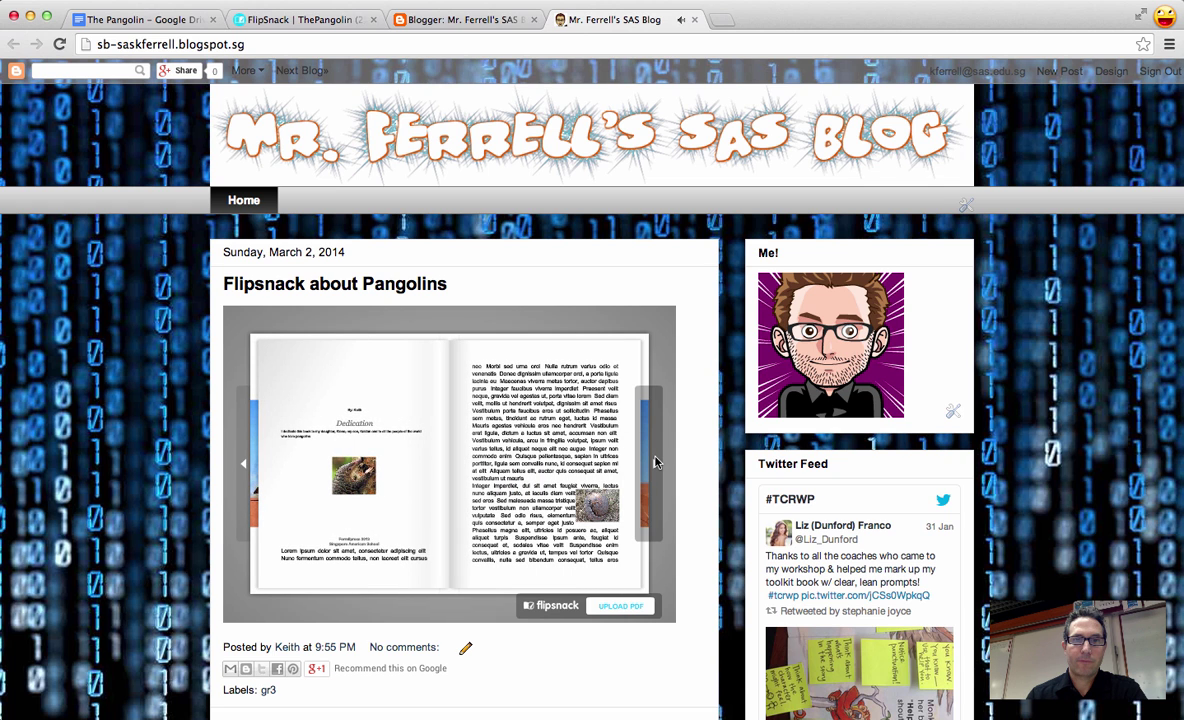
click(655, 462)
click(655, 462)
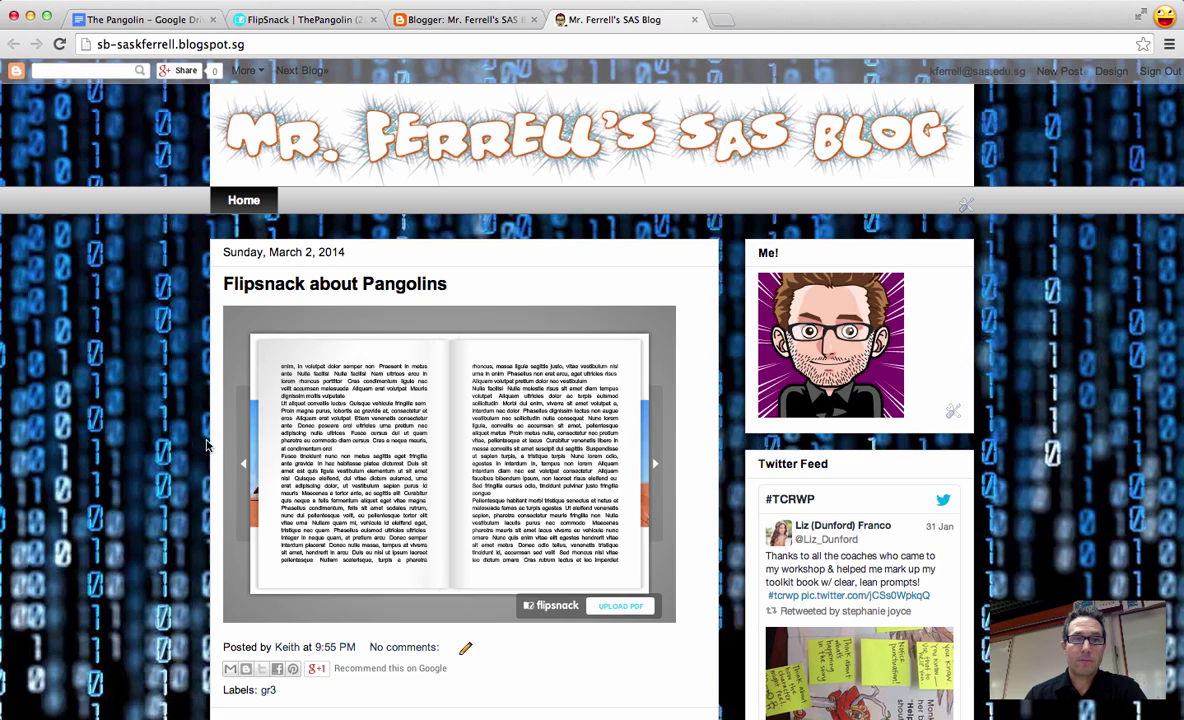
click(243, 465)
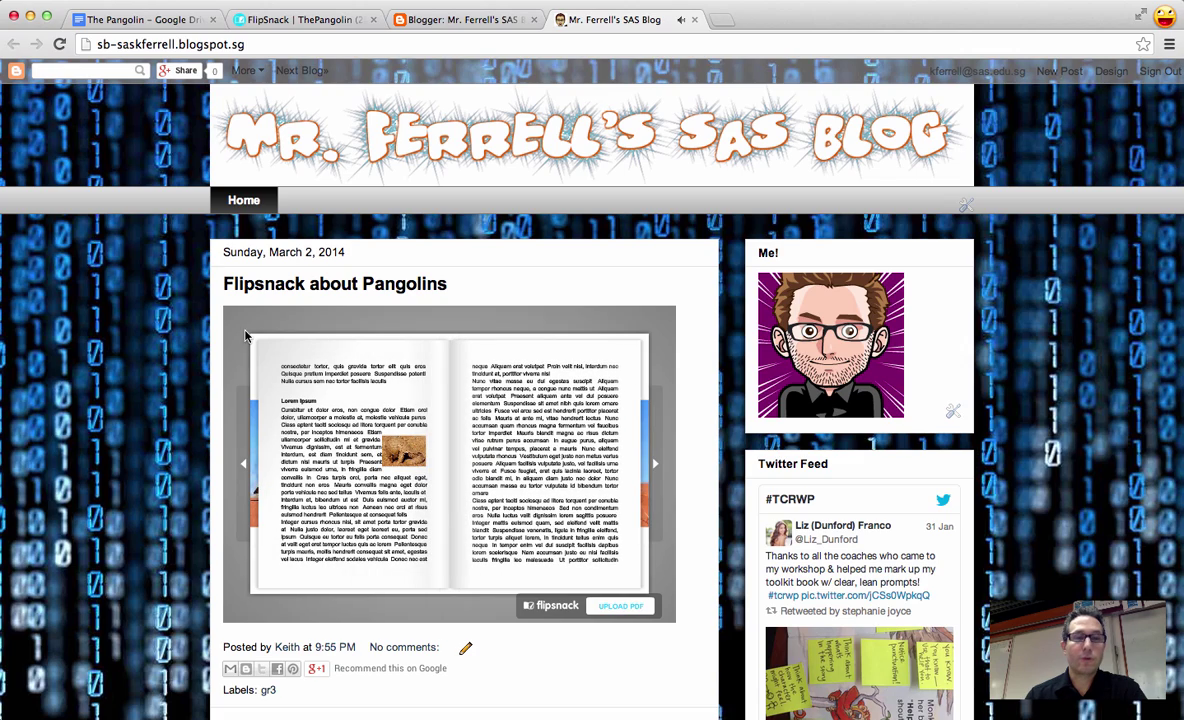